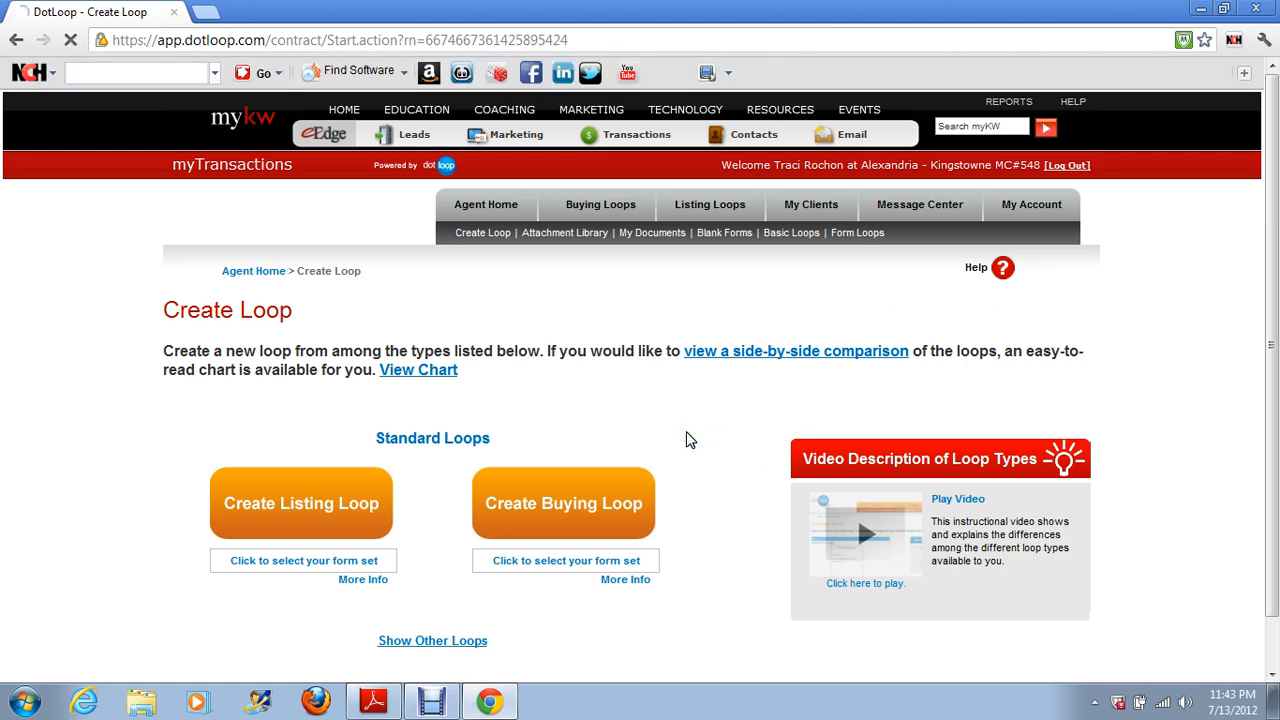
Choose the VA - Buying form set for the buying loop and create the loop
scroll(688, 440, "down", 2)
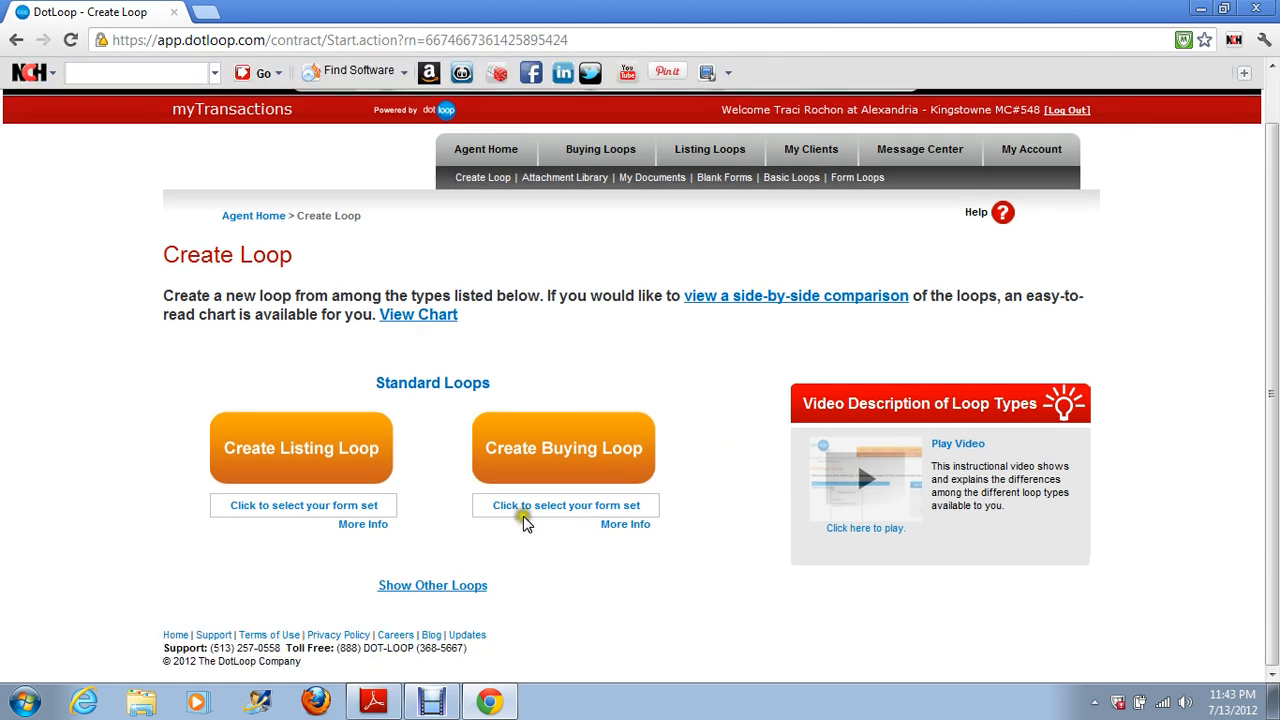
left_click(560, 509)
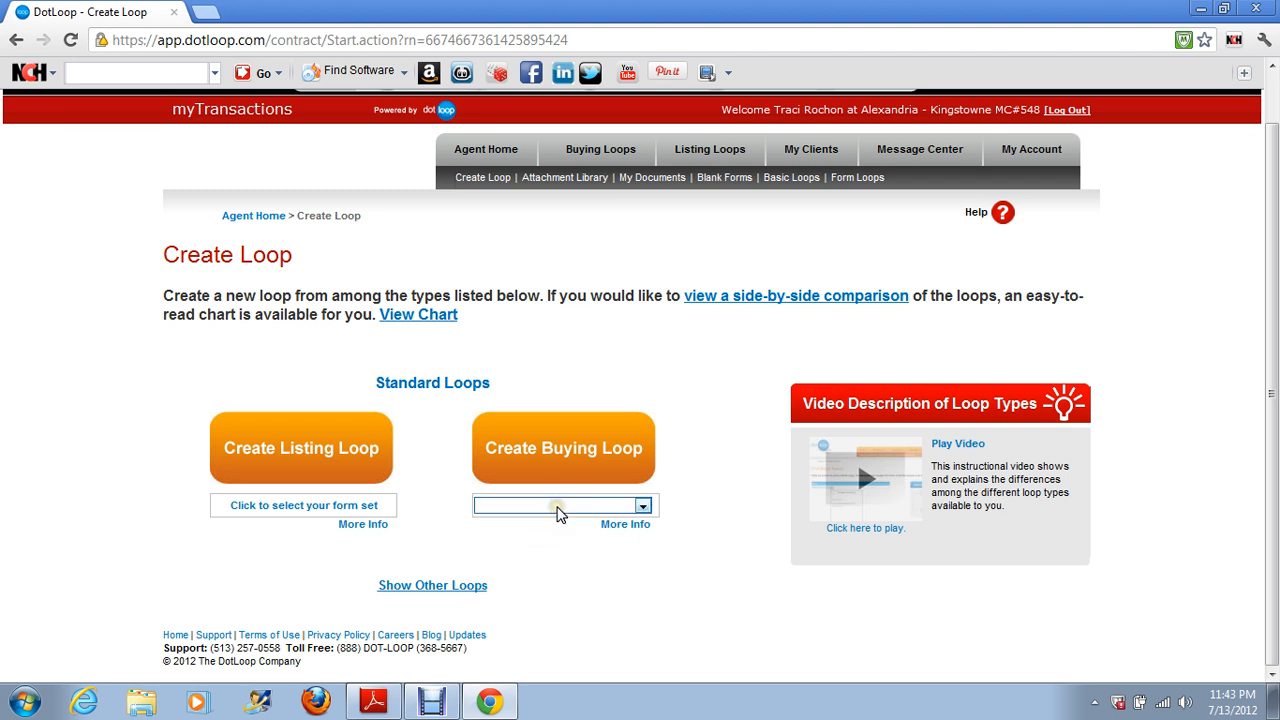
left_click(644, 506)
left_click(644, 506)
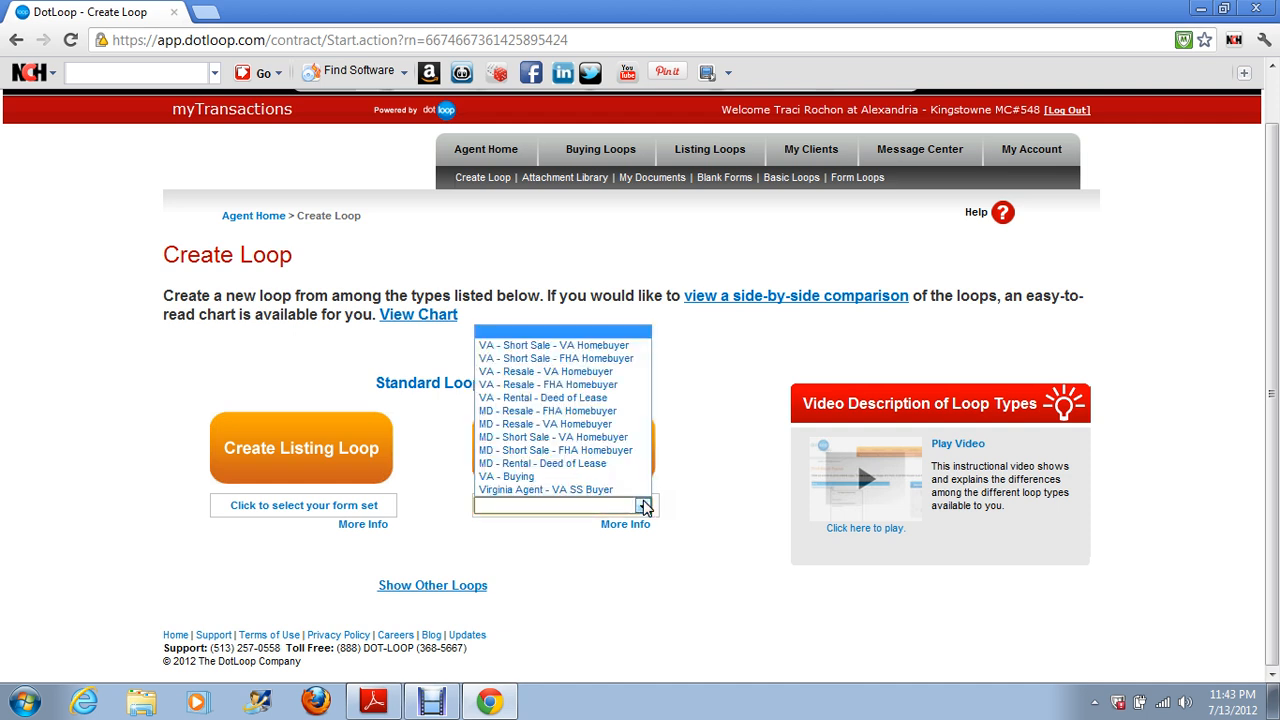
left_click(640, 412)
left_click(644, 506)
left_click(644, 506)
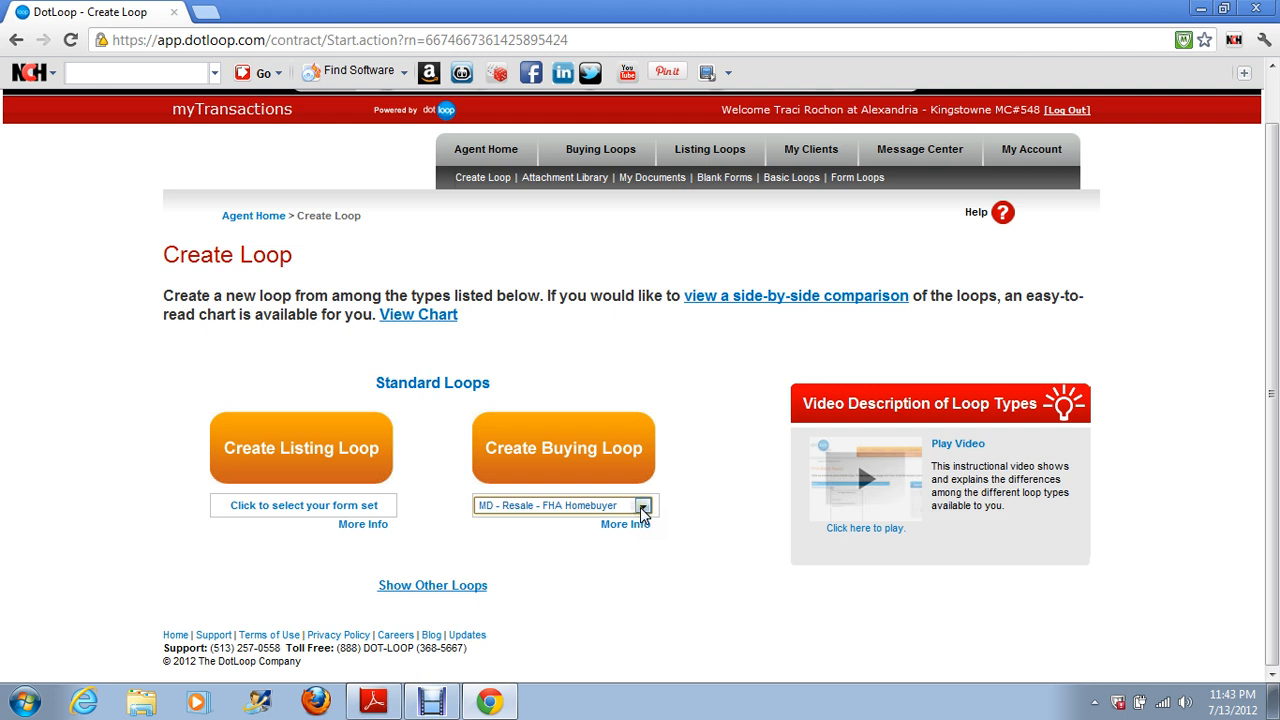
left_click(643, 507)
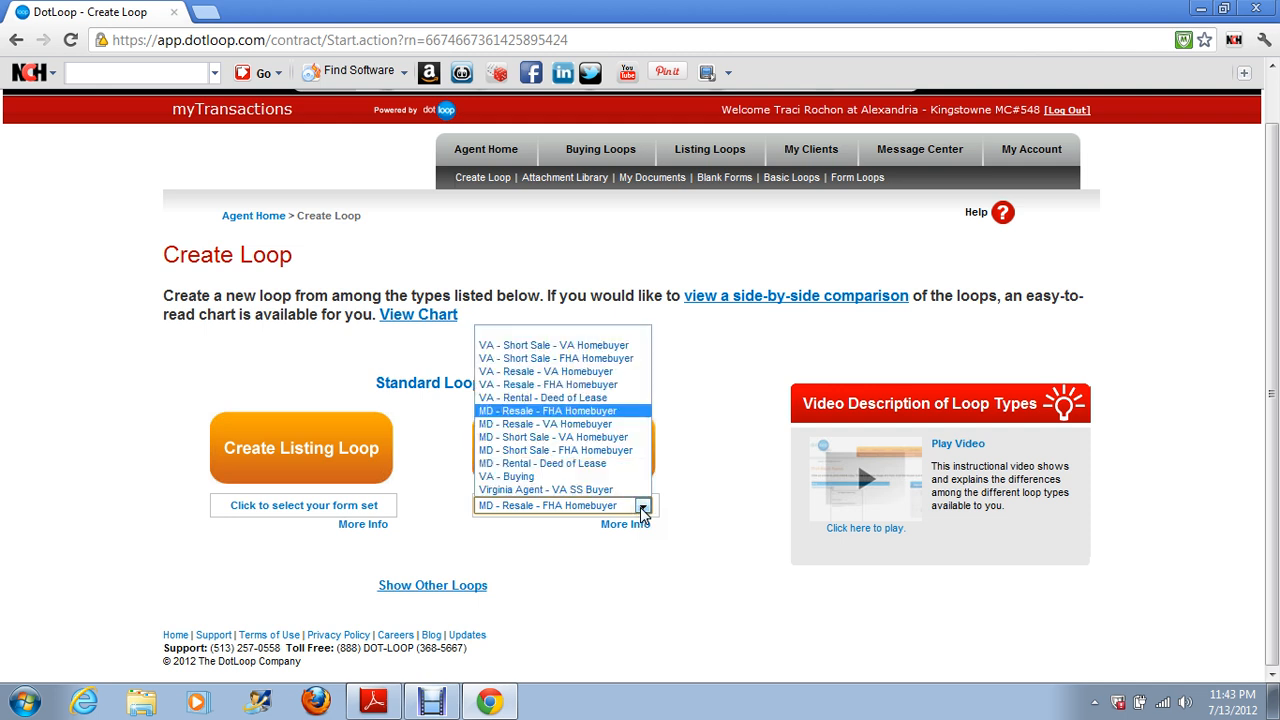
left_click(556, 477)
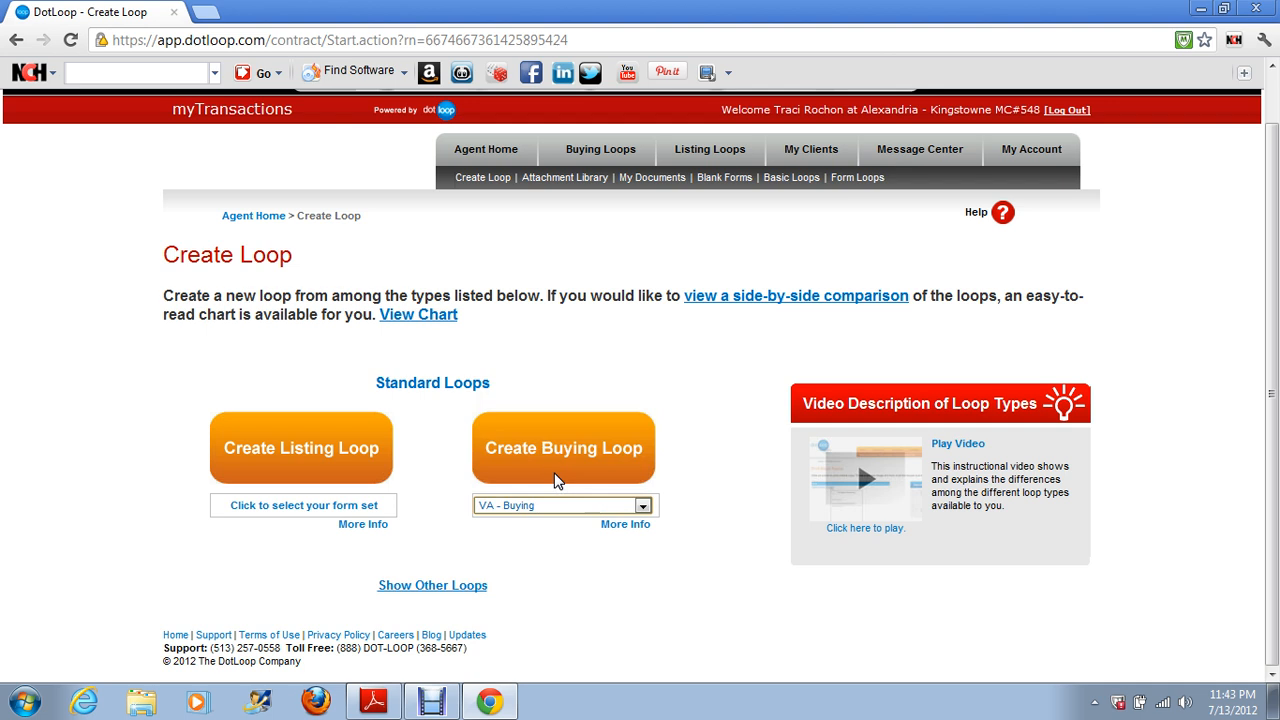
left_click(600, 442)
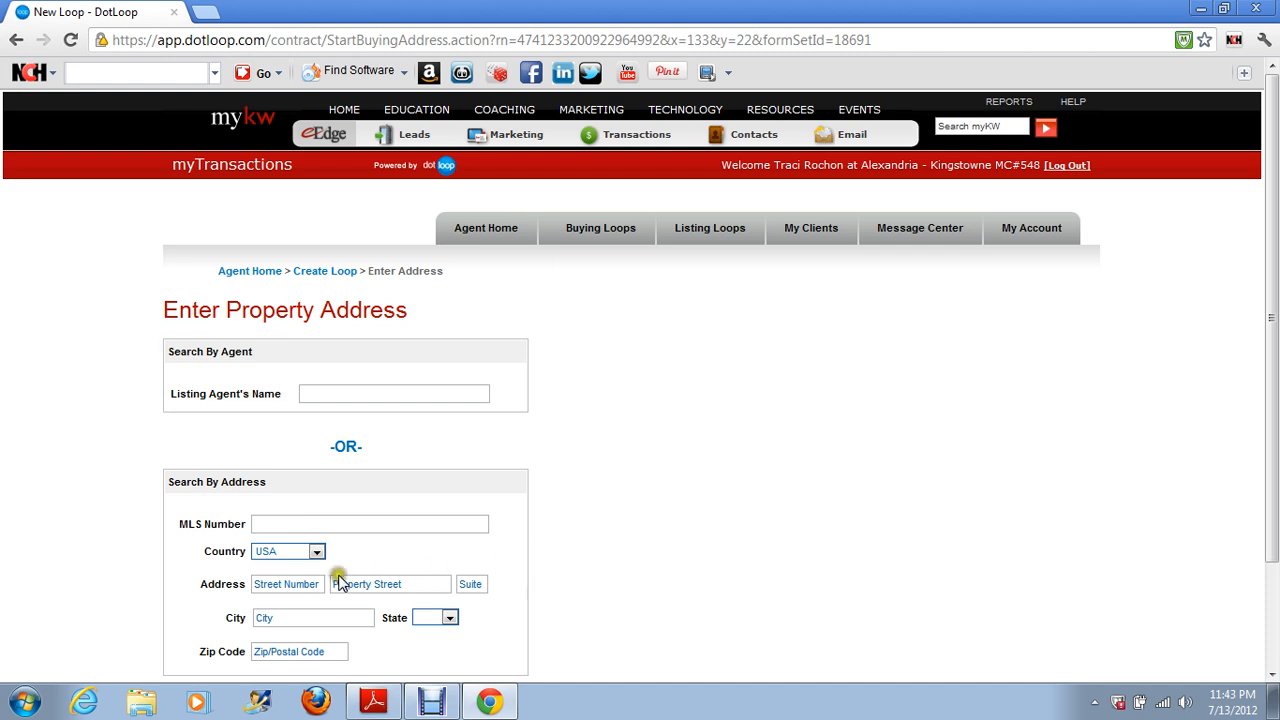
Search for the property by its street number and street name, and choose the matching Arlington, VA listing for the offer
left_click(268, 584)
type("13")
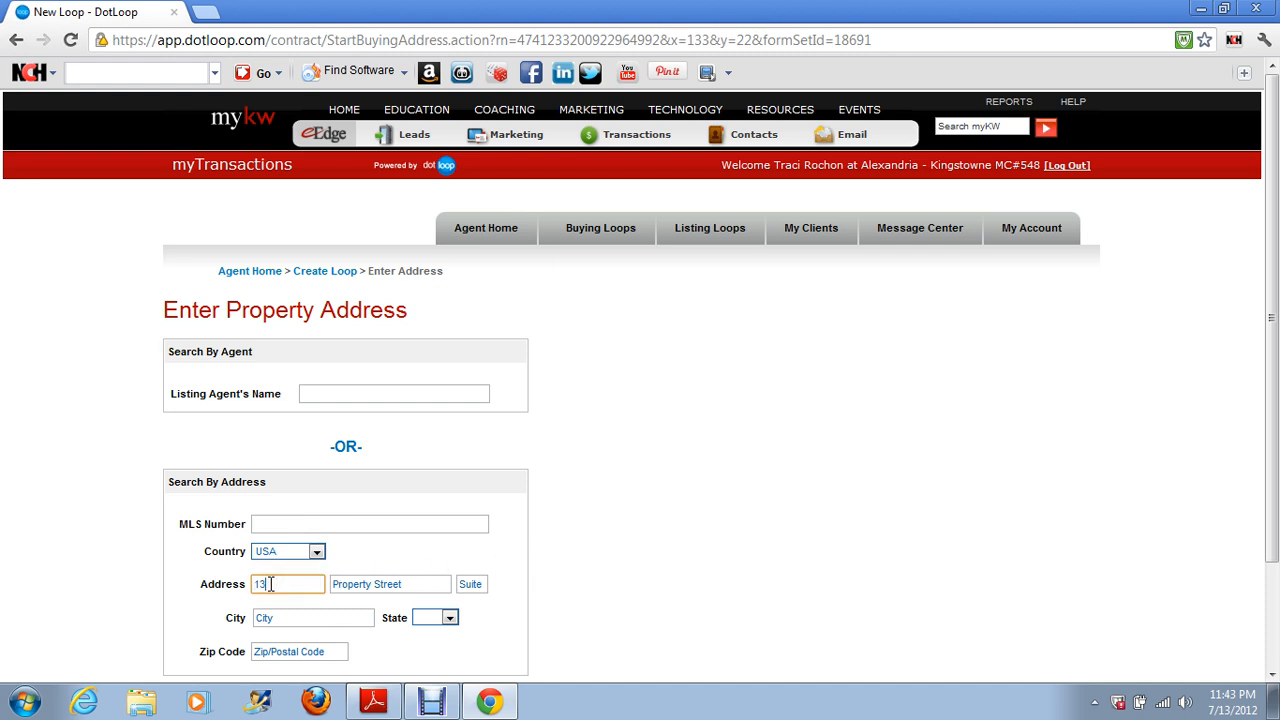
key("BackSpace")
key("BackSpace")
type("123")
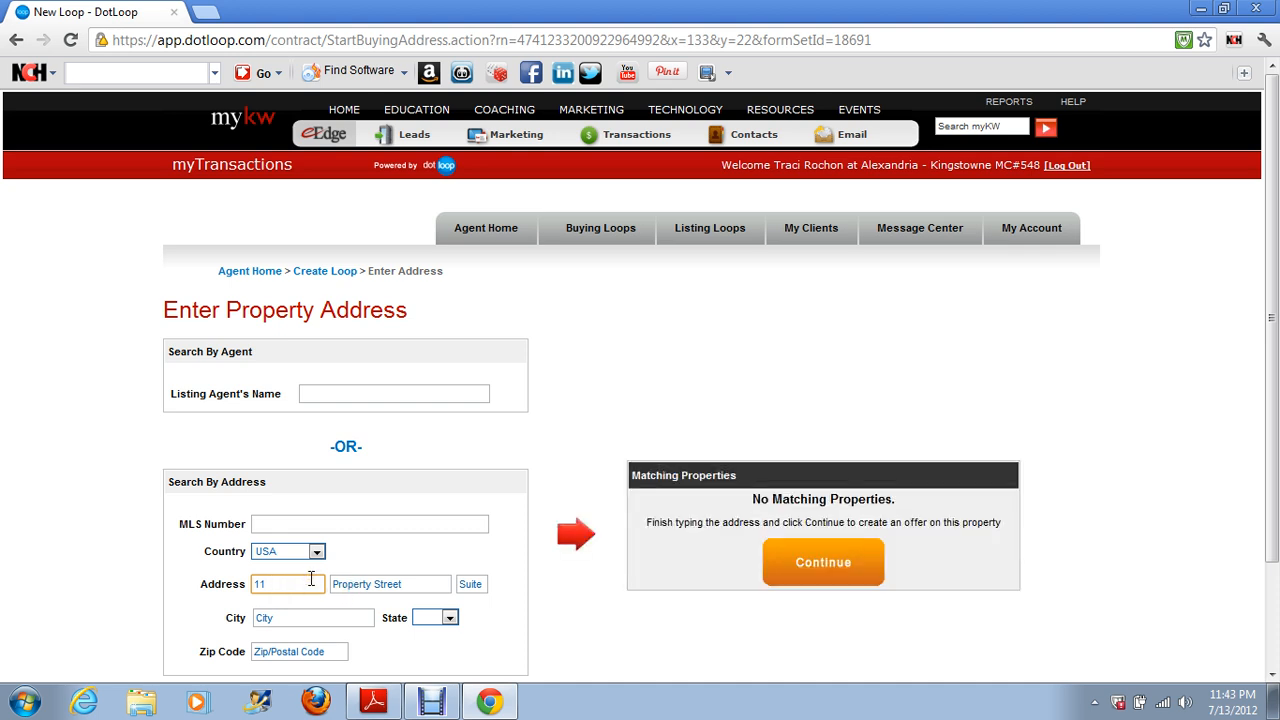
key("BackSpace")
type("23")
left_click(381, 586)
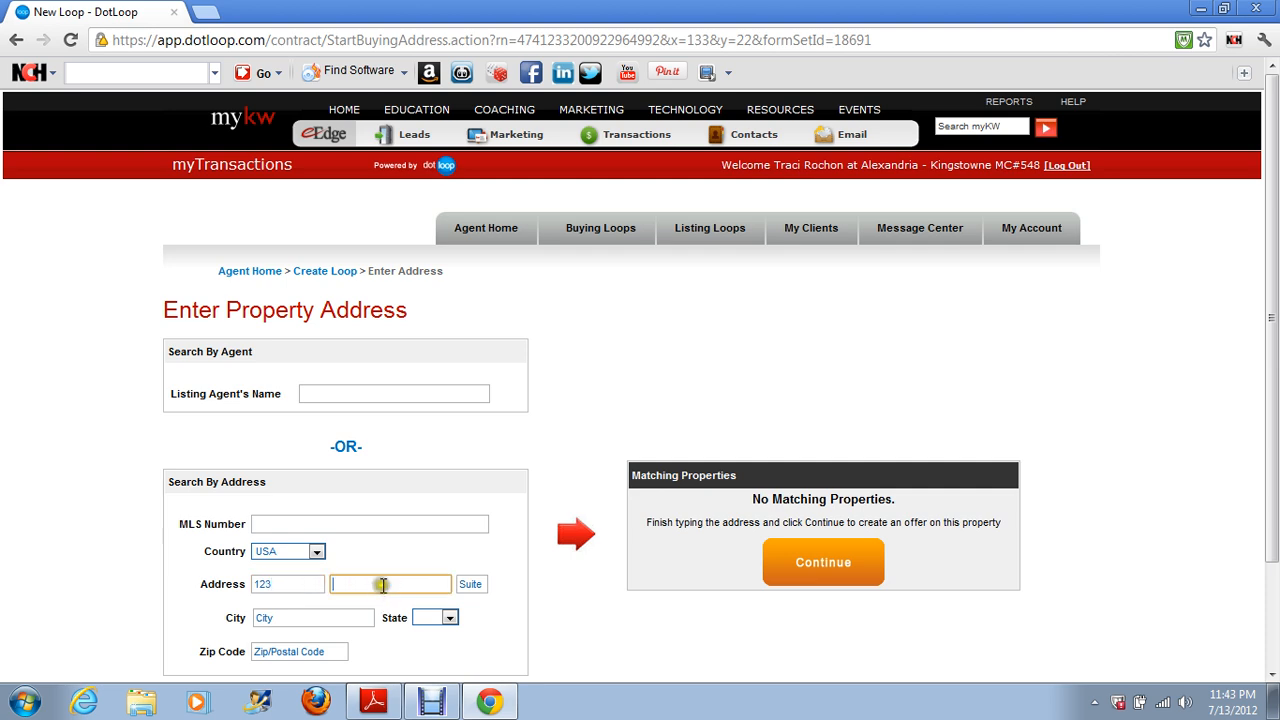
type("Main str")
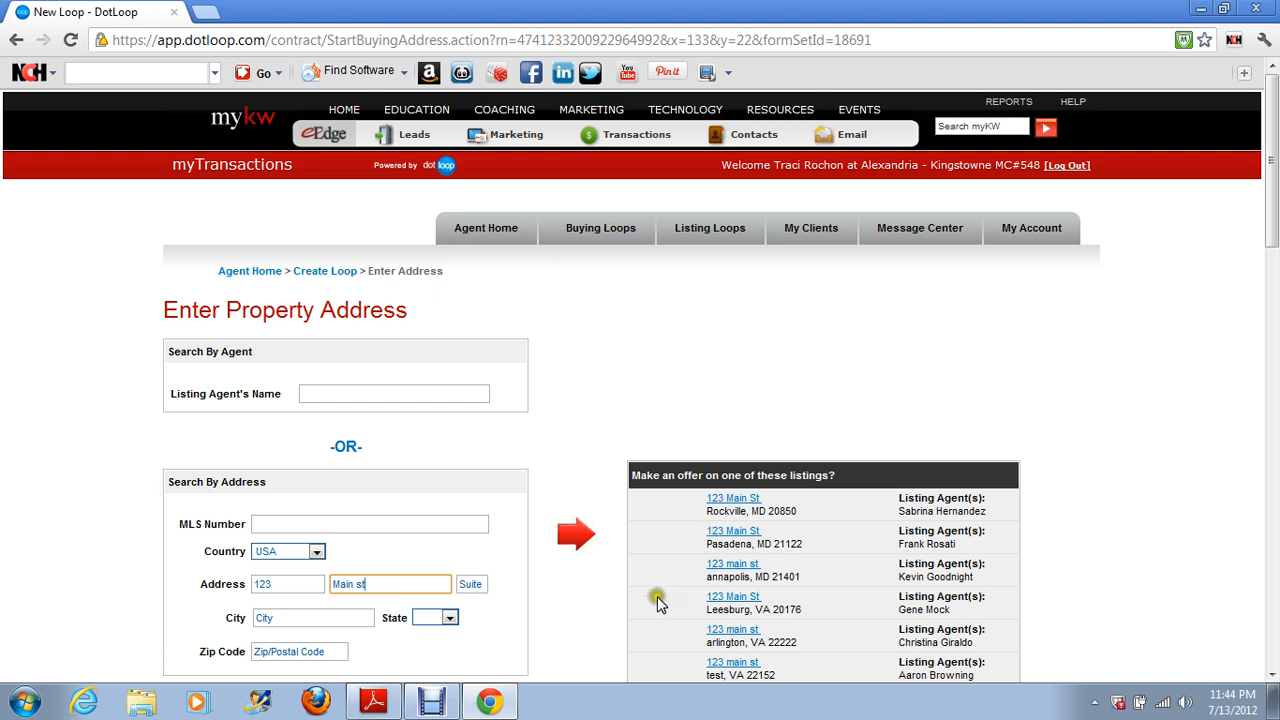
left_click(737, 631)
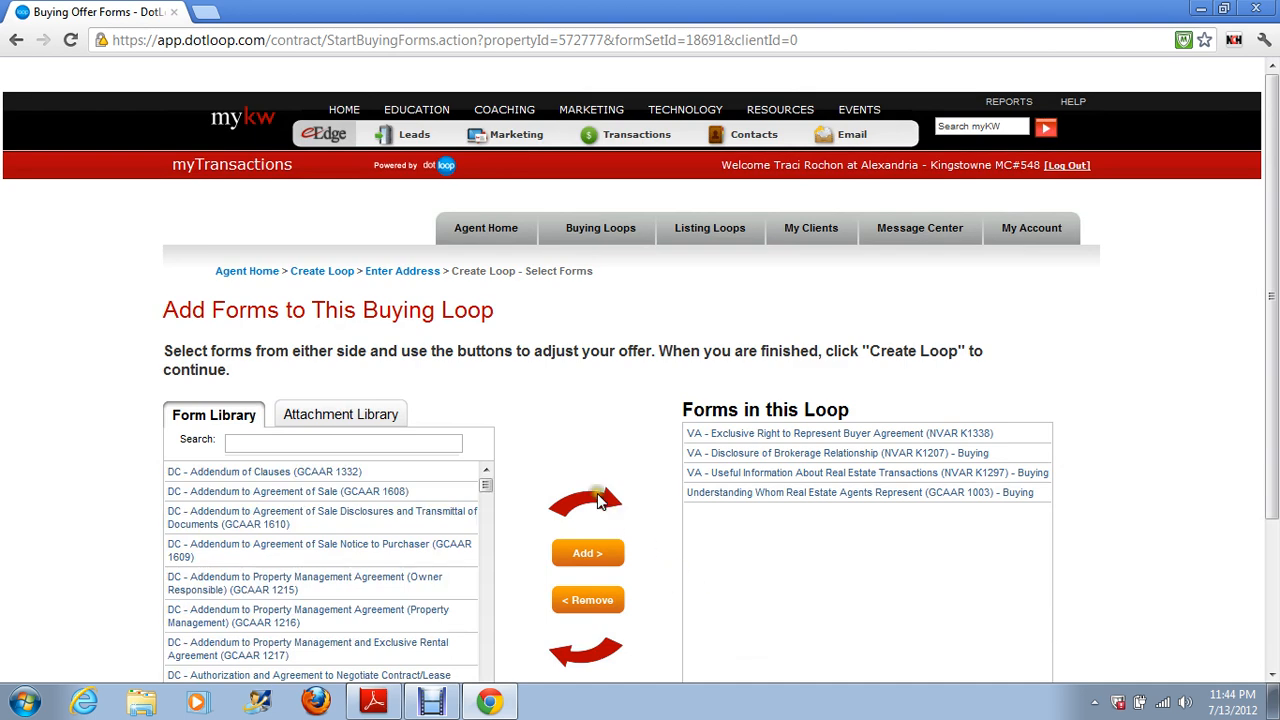
Add the VA - Short Sale Information for Purchasers (VAR 600G) form to the buying loop and save the form selection
scroll(620, 434, "down", 1)
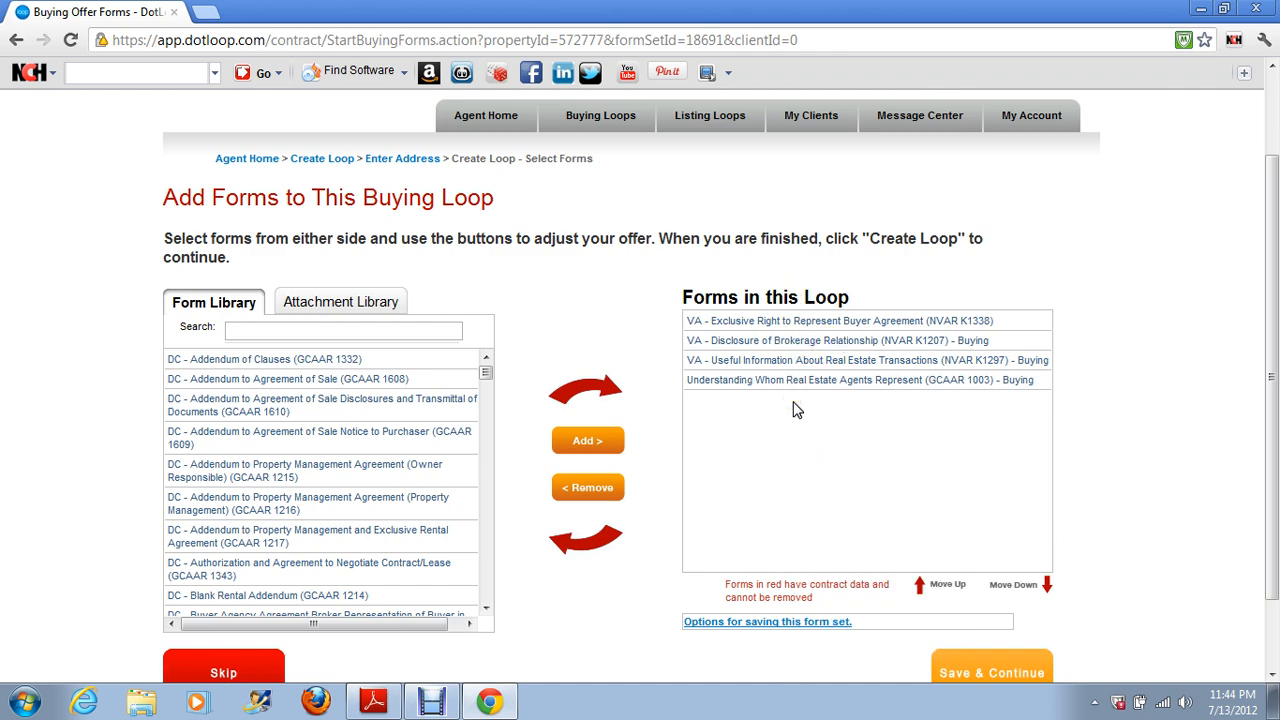
mouse_move(800, 321)
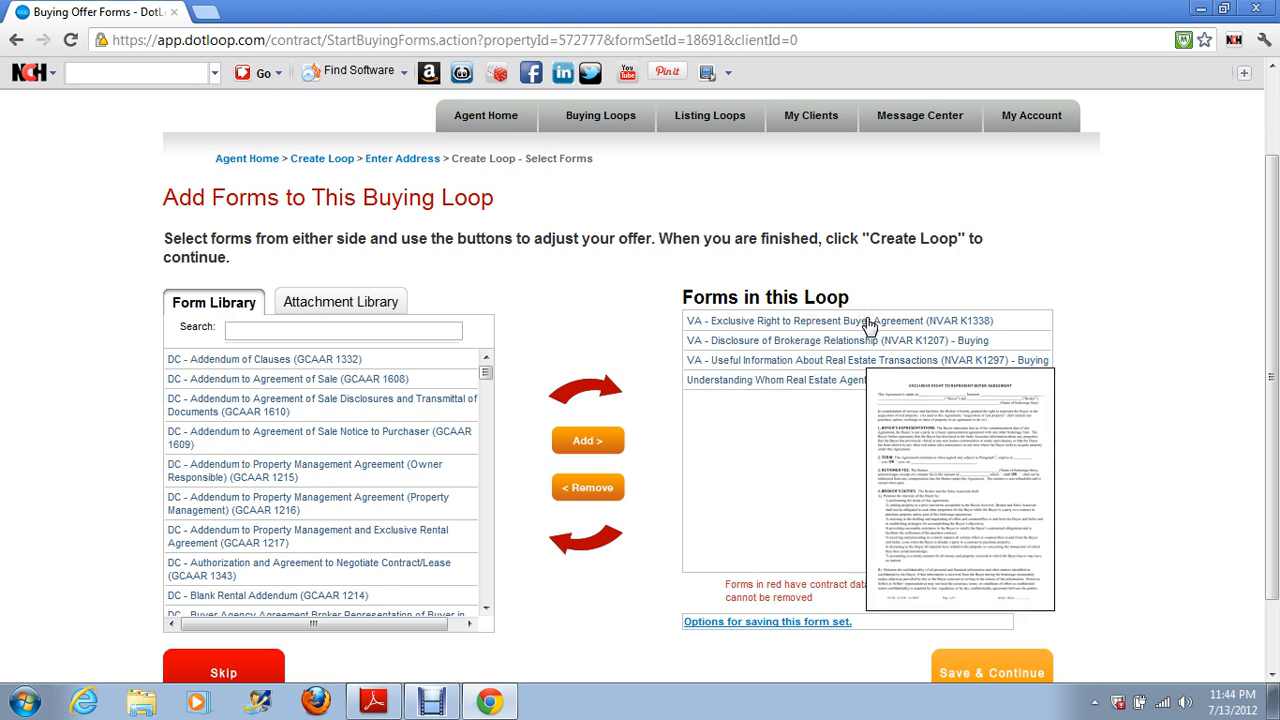
mouse_move(859, 341)
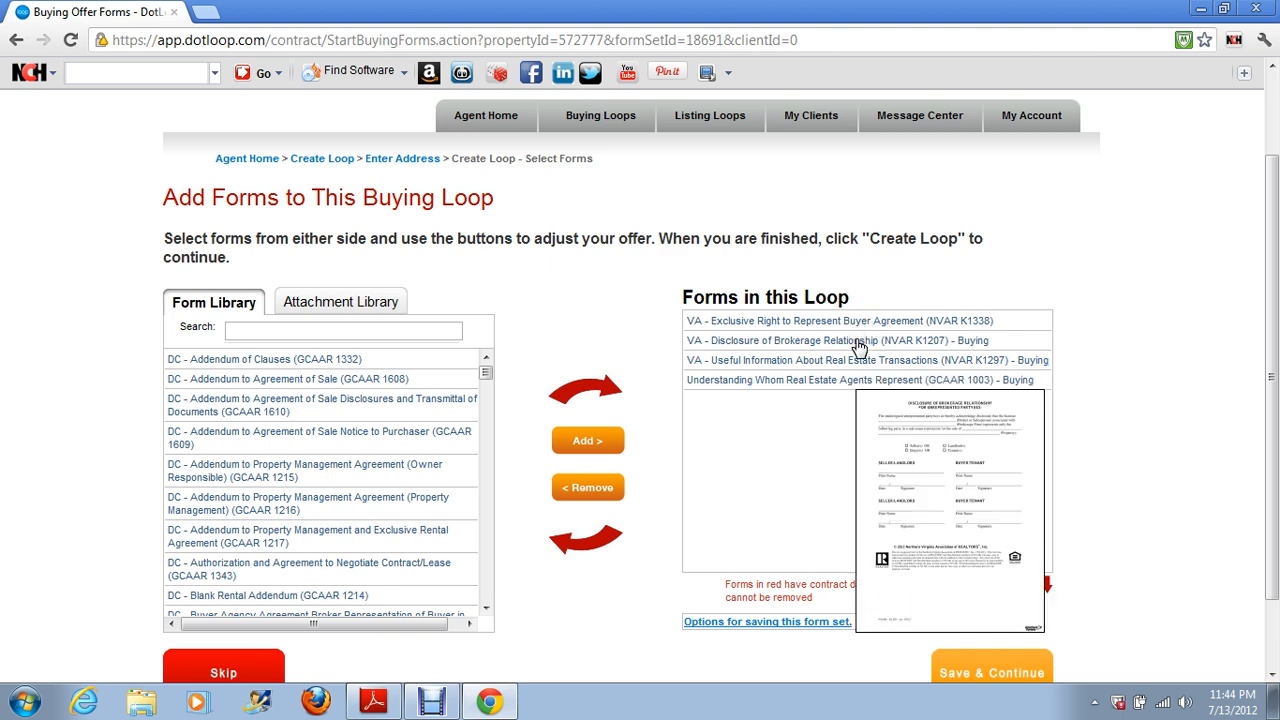
mouse_move(835, 366)
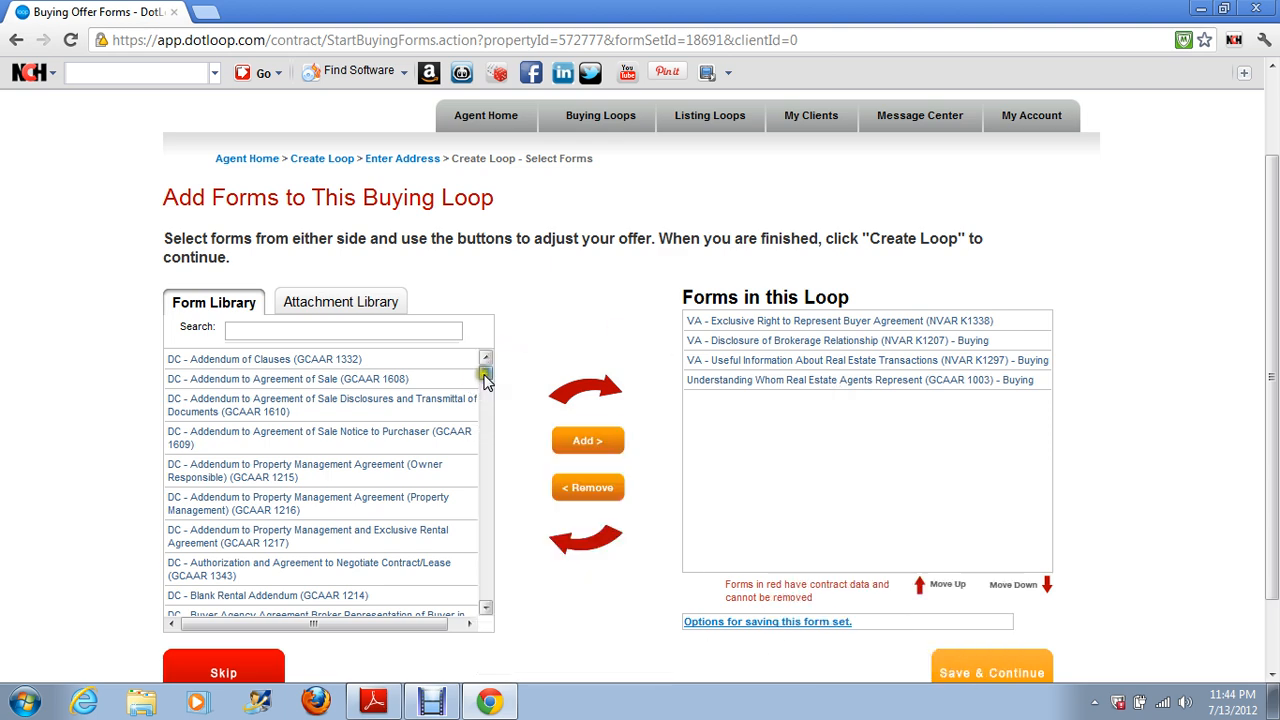
left_click_drag(486, 374, 480, 597)
mouse_move(478, 598)
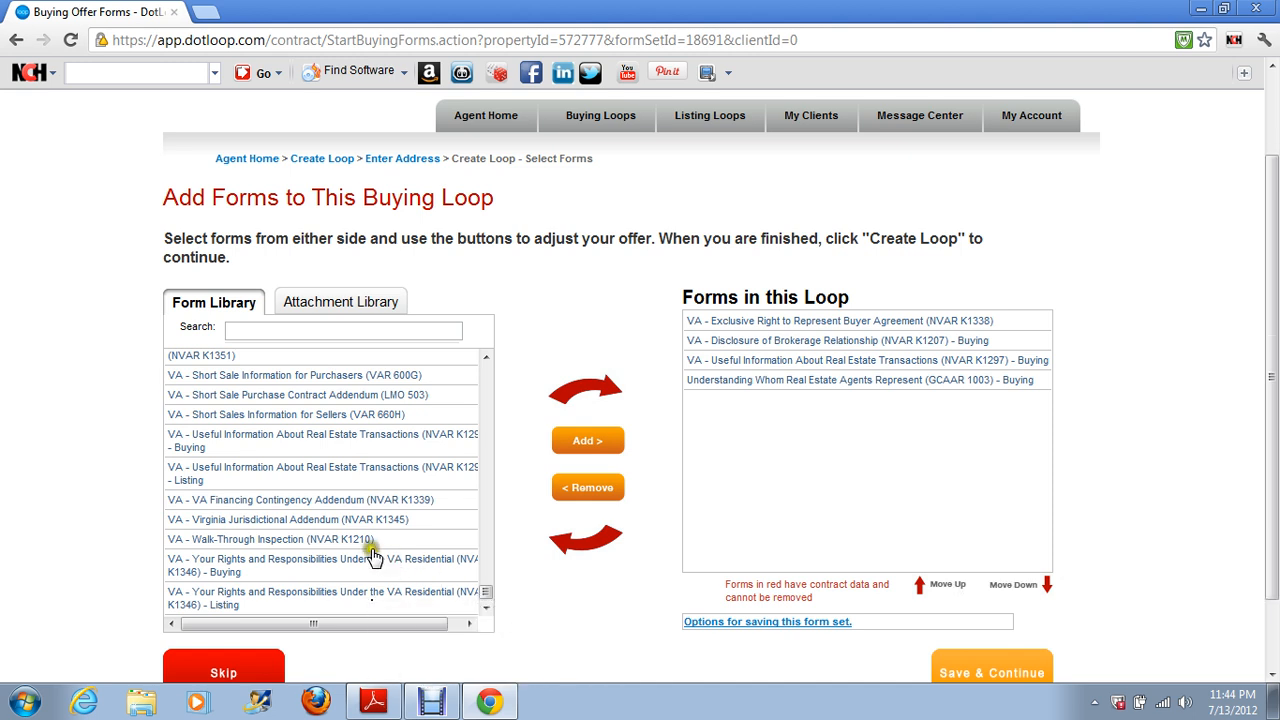
left_click(272, 421)
left_click(272, 421)
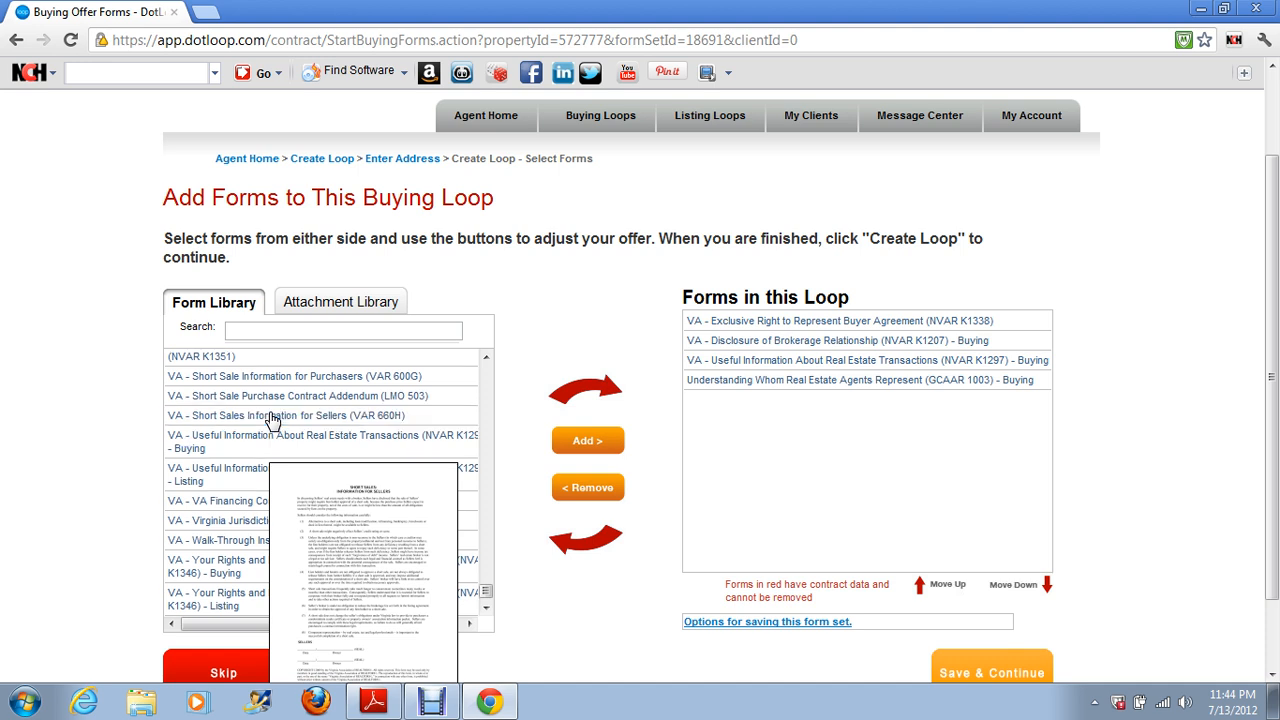
left_click(360, 380)
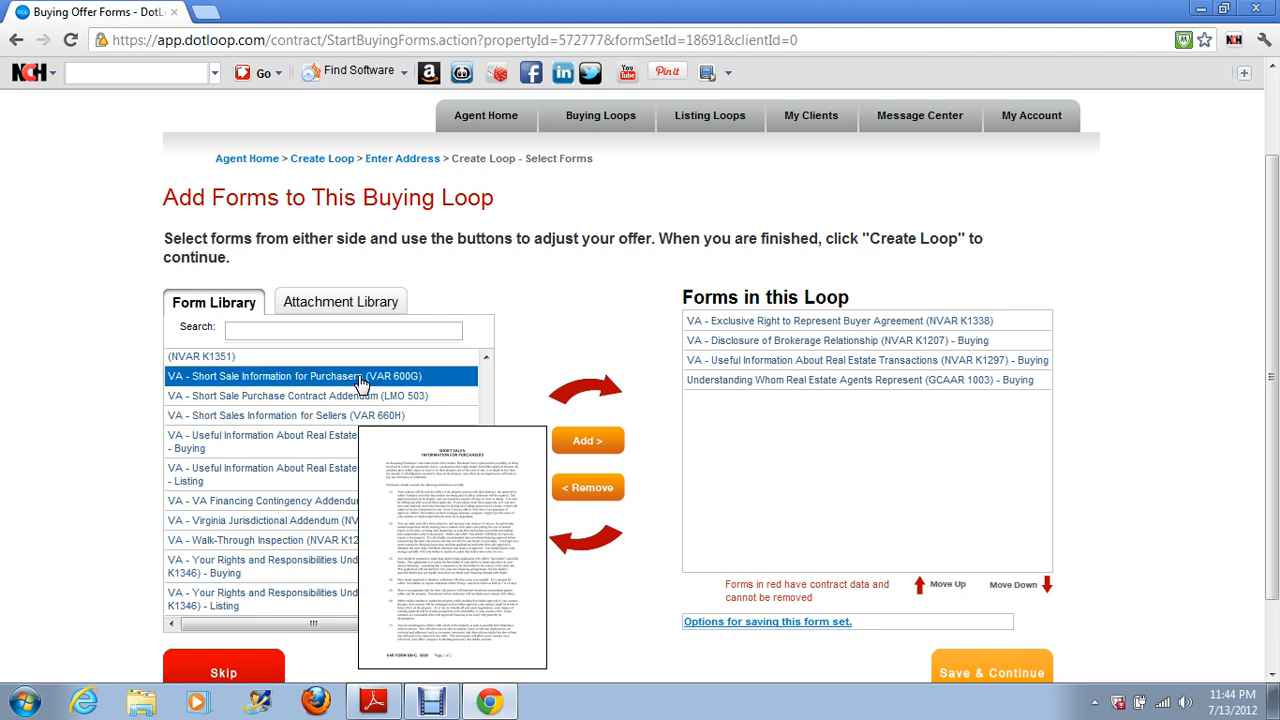
left_click(588, 442)
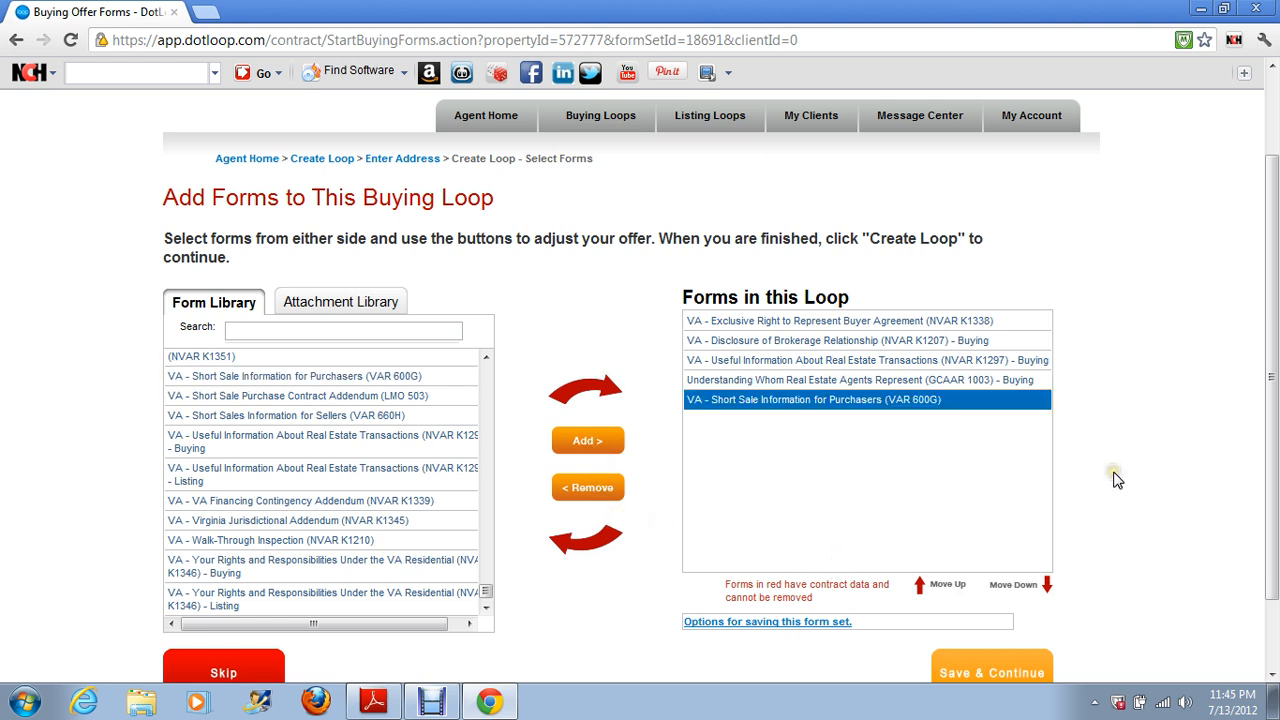
scroll(1117, 481, "down", 2)
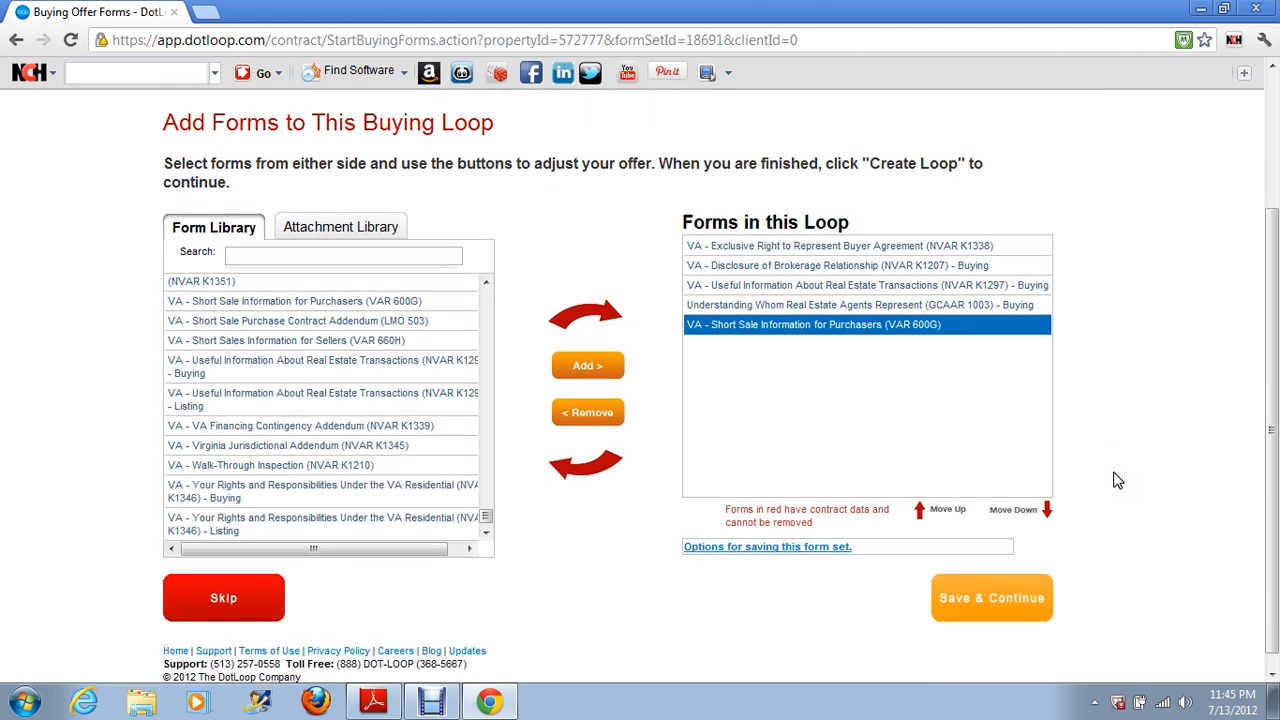
left_click(982, 605)
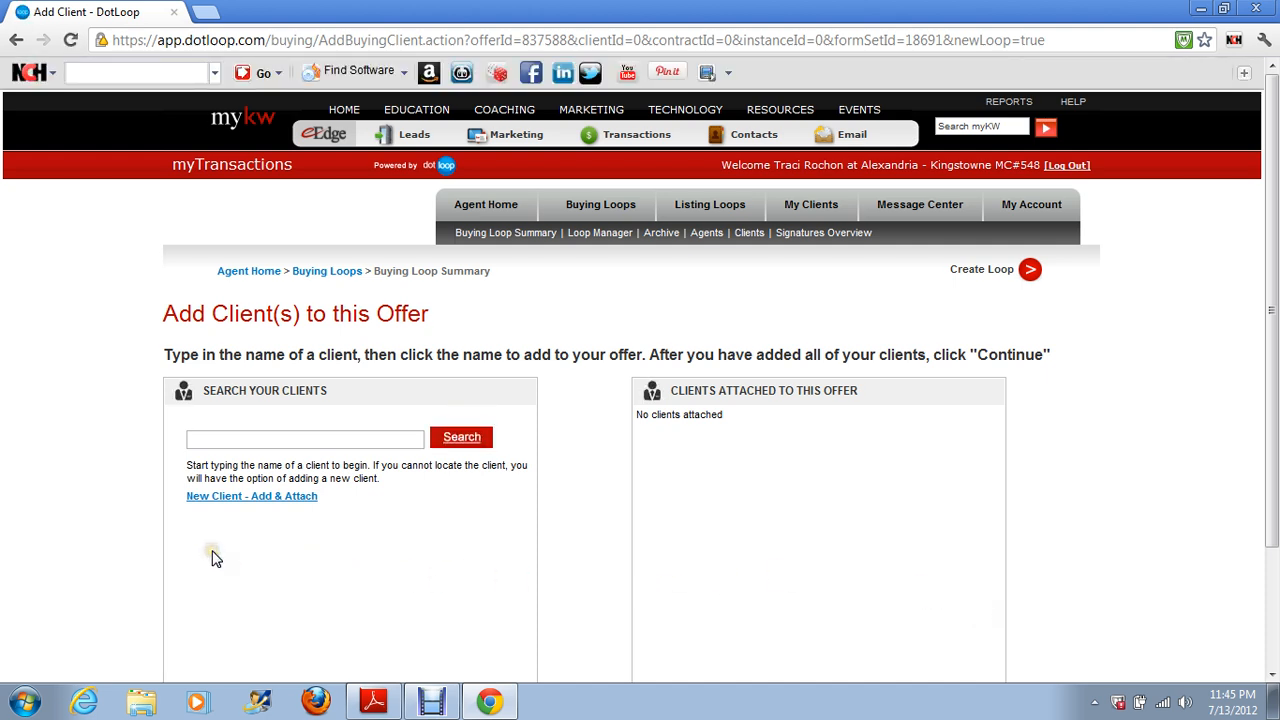
left_click(265, 441)
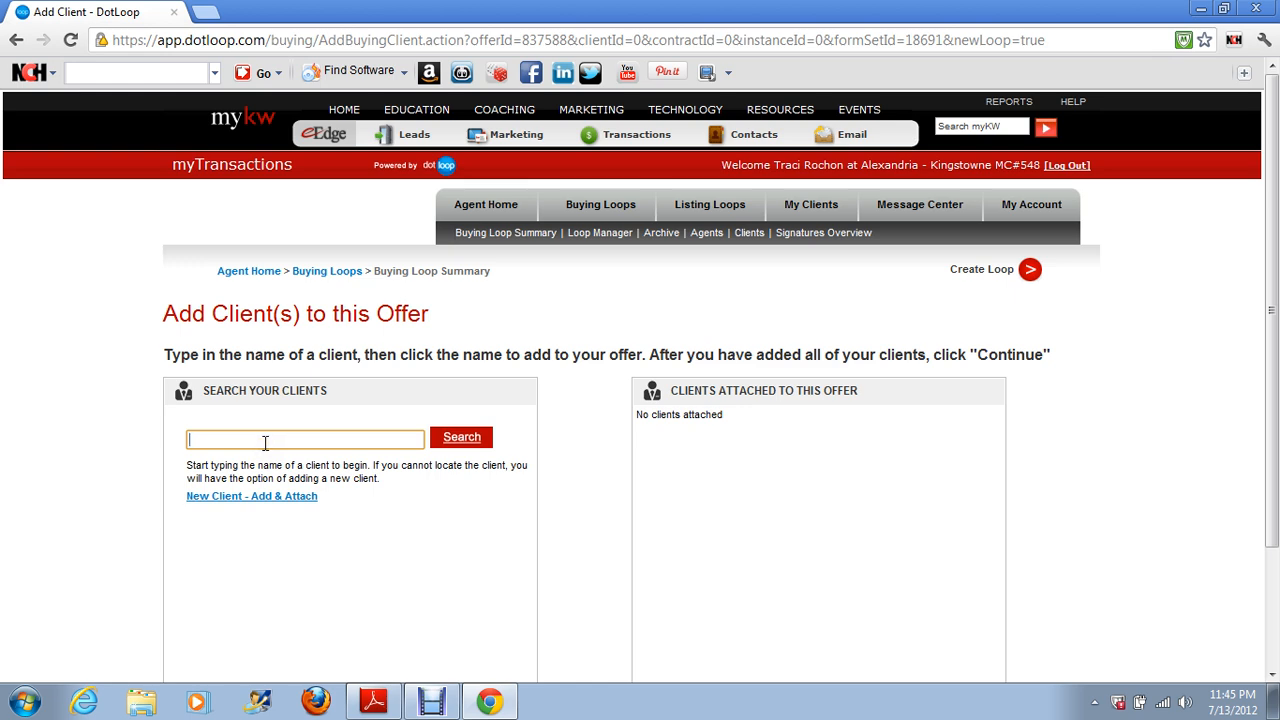
left_click(232, 500)
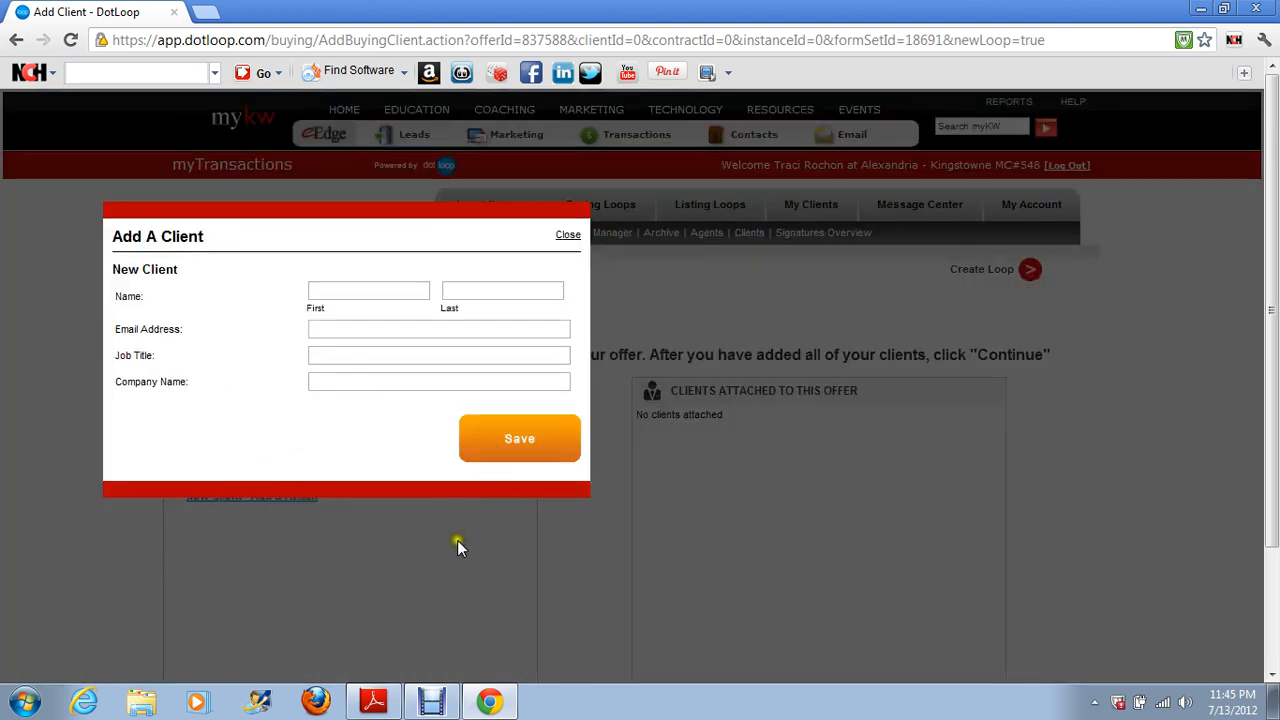
left_click(570, 234)
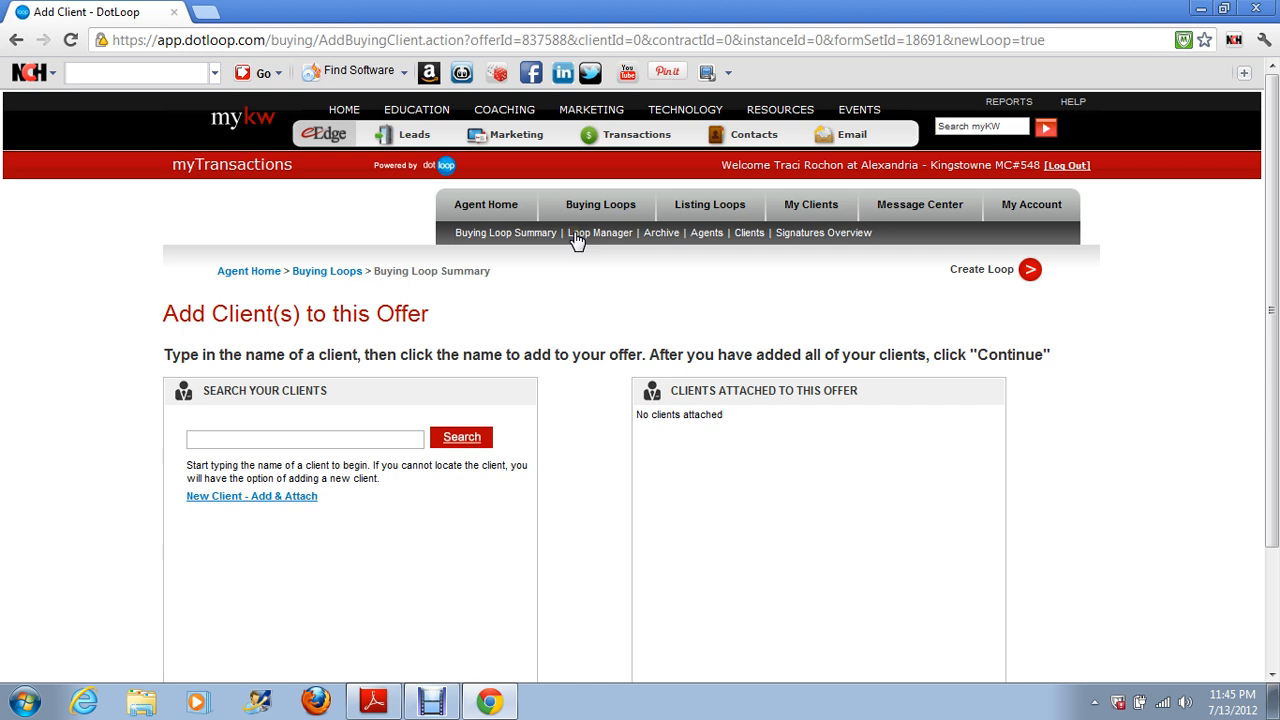
Search the existing clients by the buyer's name, attach the matching client to the offer, and save to continue
left_click(230, 440)
type("dan")
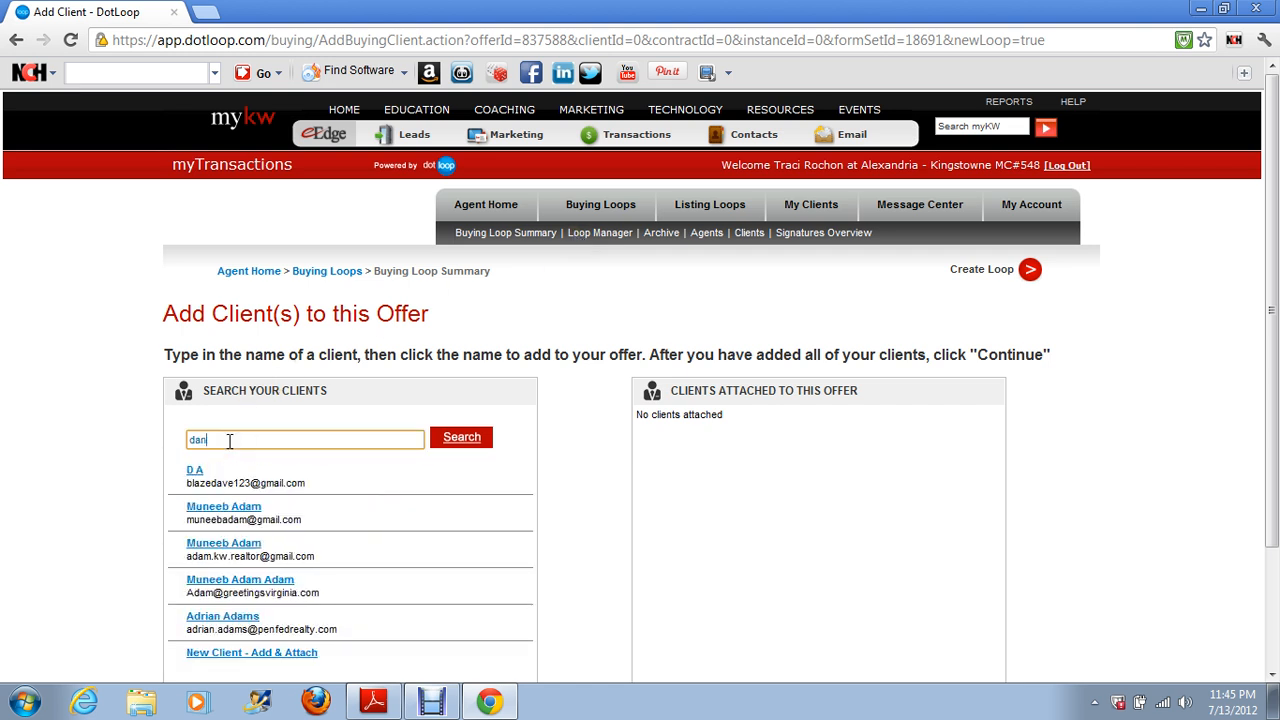
type(" t")
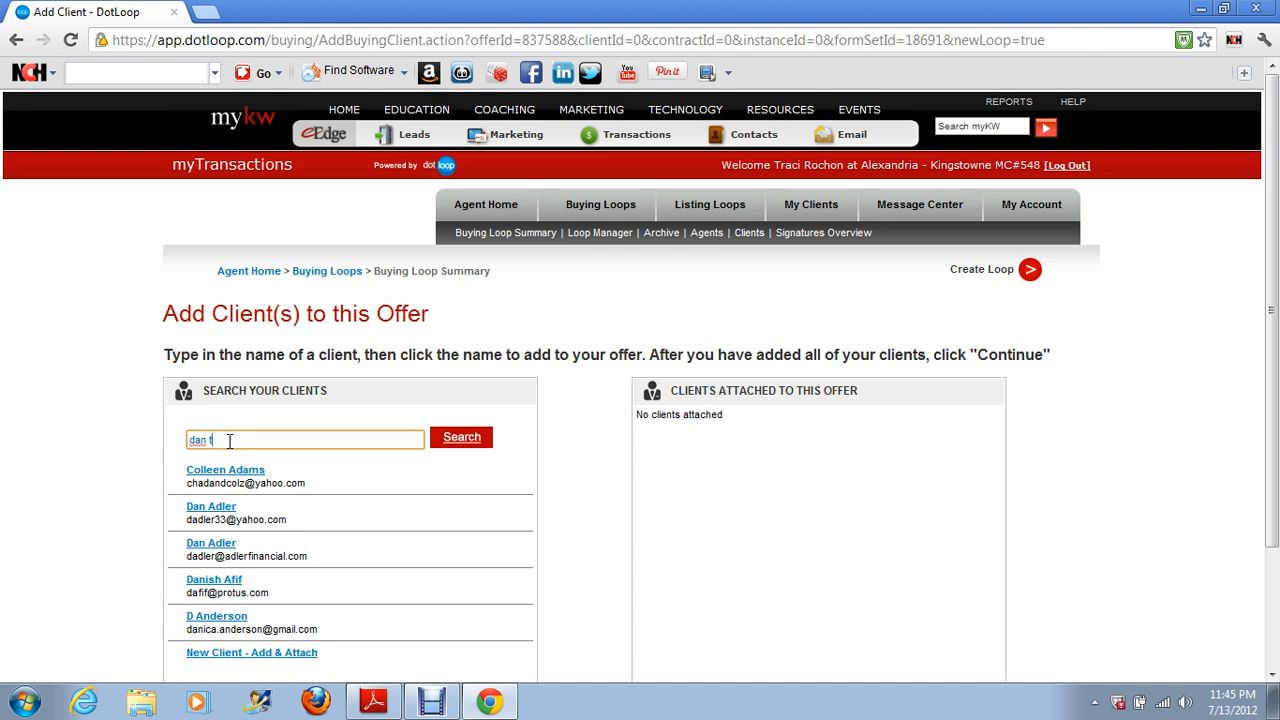
type("ra")
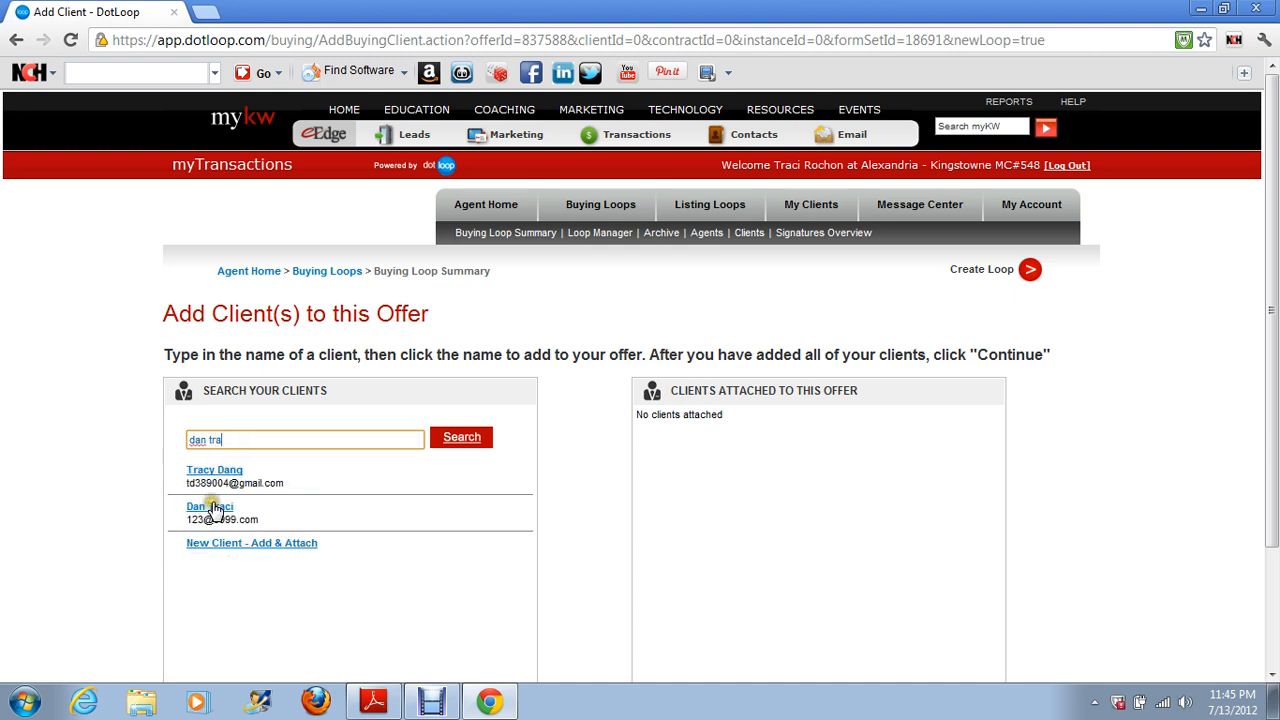
left_click(214, 508)
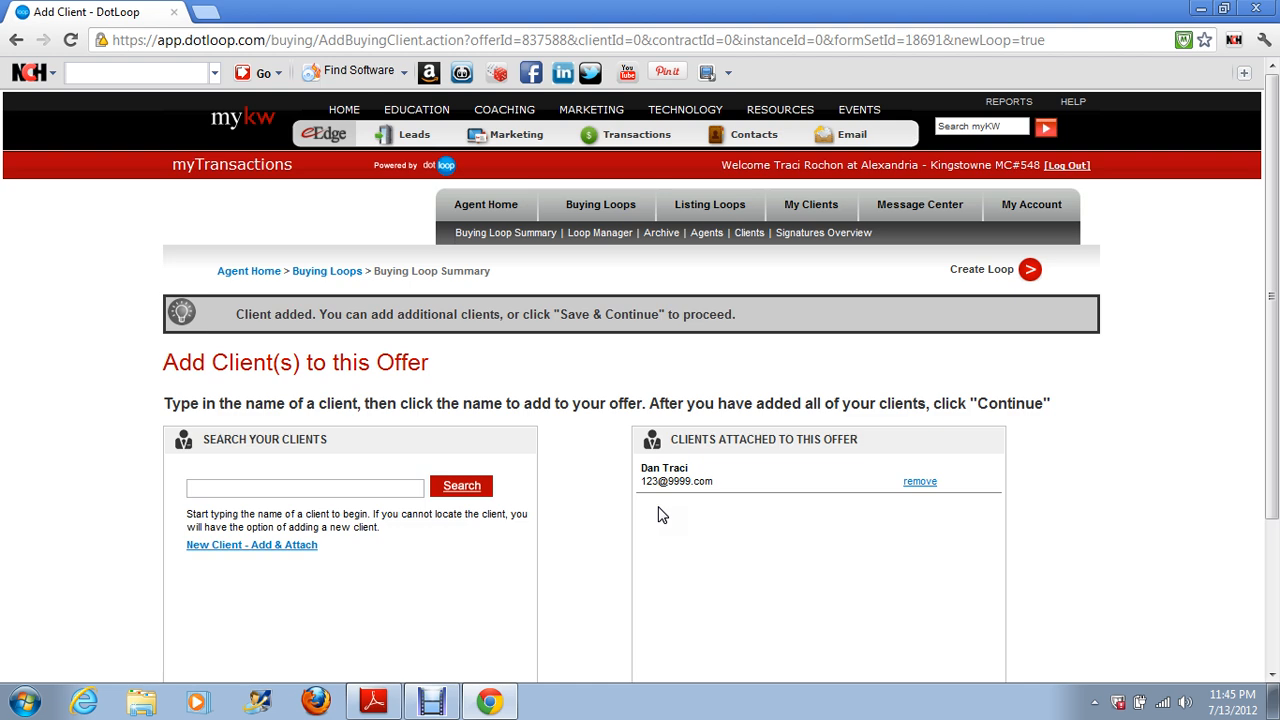
scroll(562, 552, "down", 1)
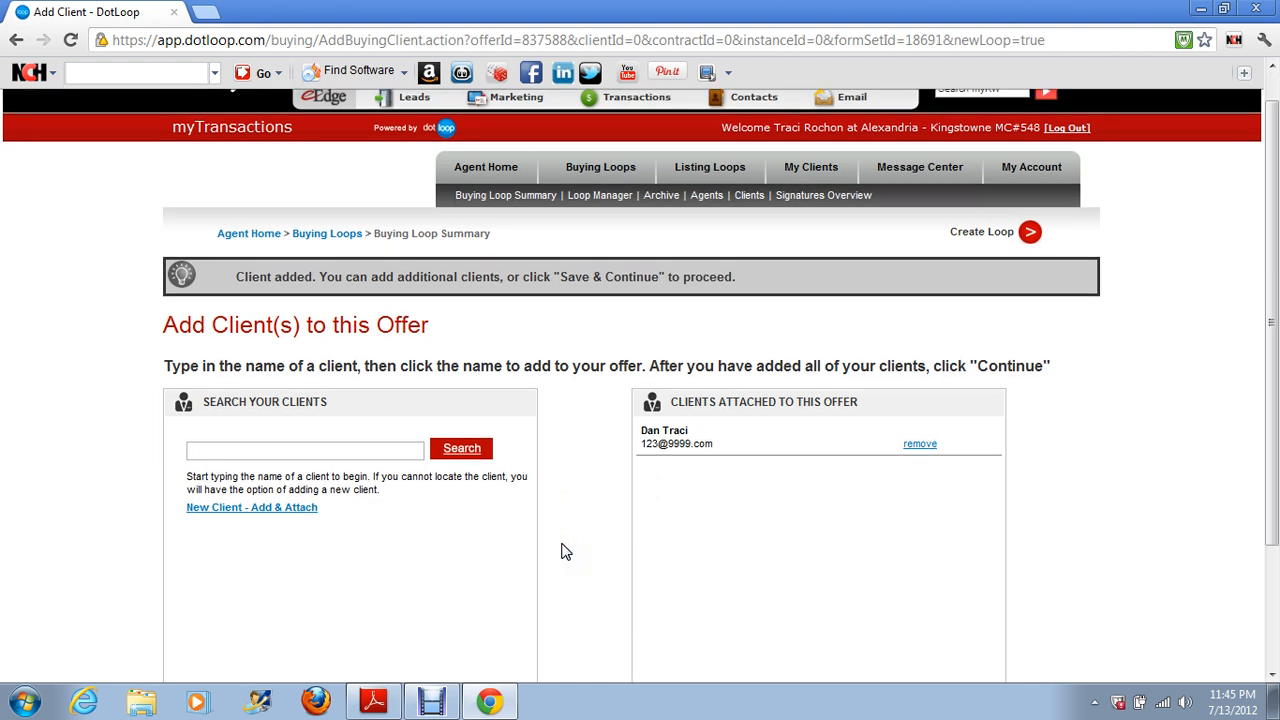
scroll(562, 552, "down", 2)
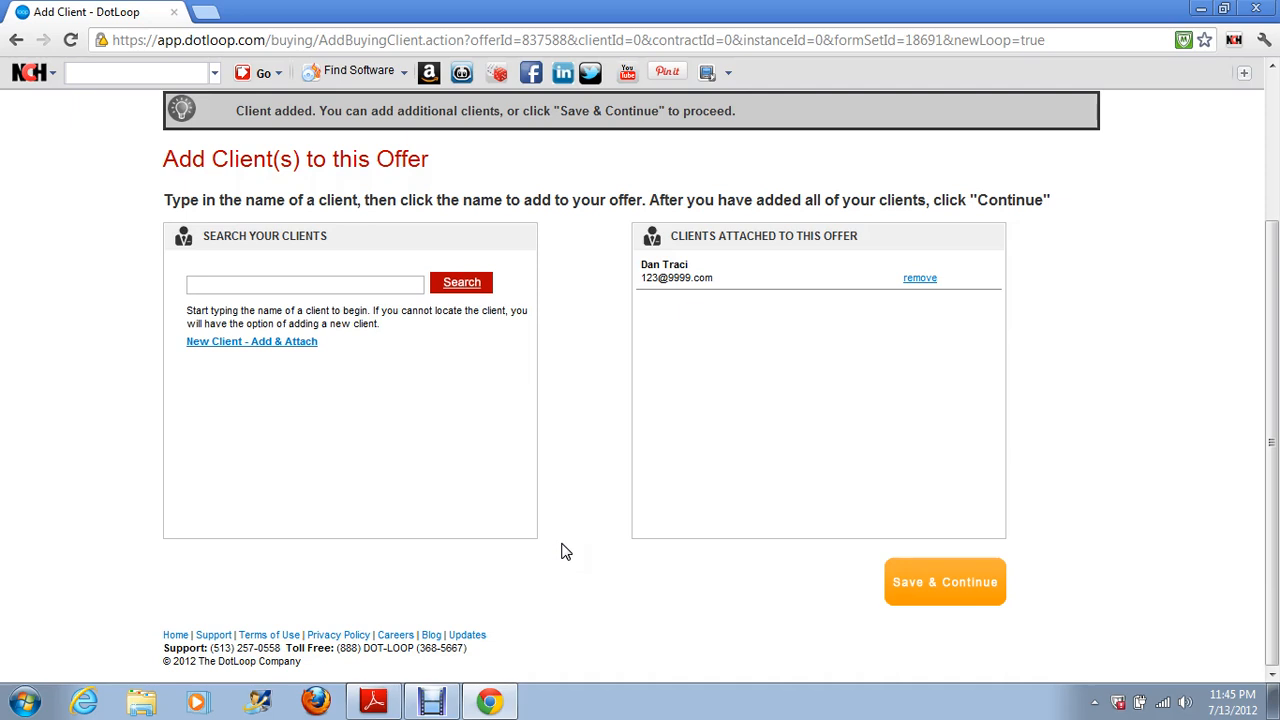
left_click(797, 598)
left_click(957, 587)
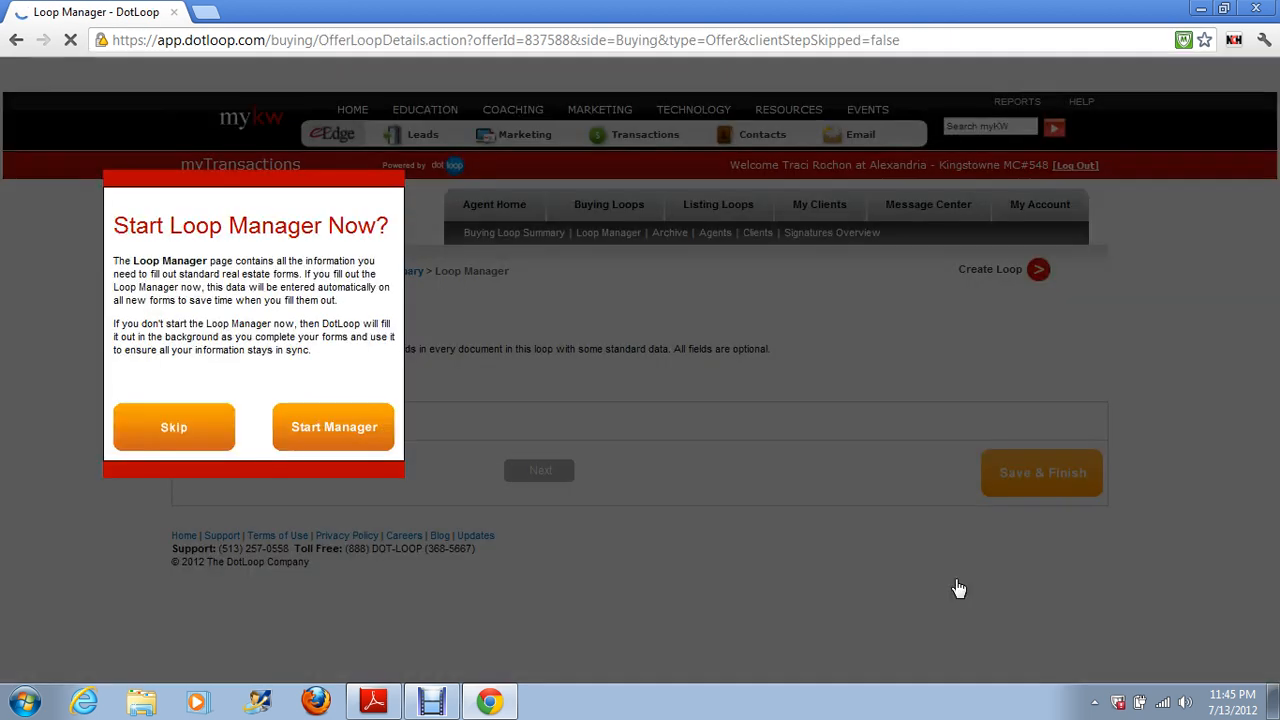
Skip the Loop Manager and go to the first page of the VA - Exclusive Right to Represent Buyer Agreement form
left_click(207, 460)
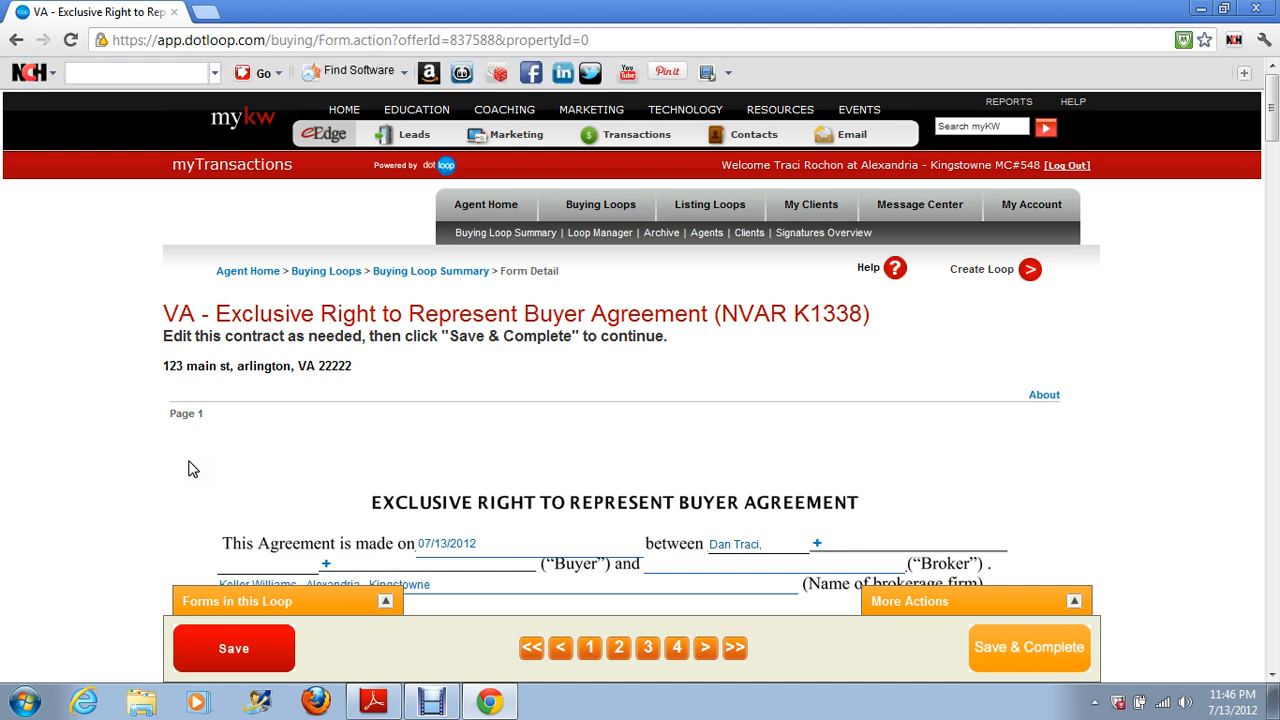
scroll(193, 469, "down", 2)
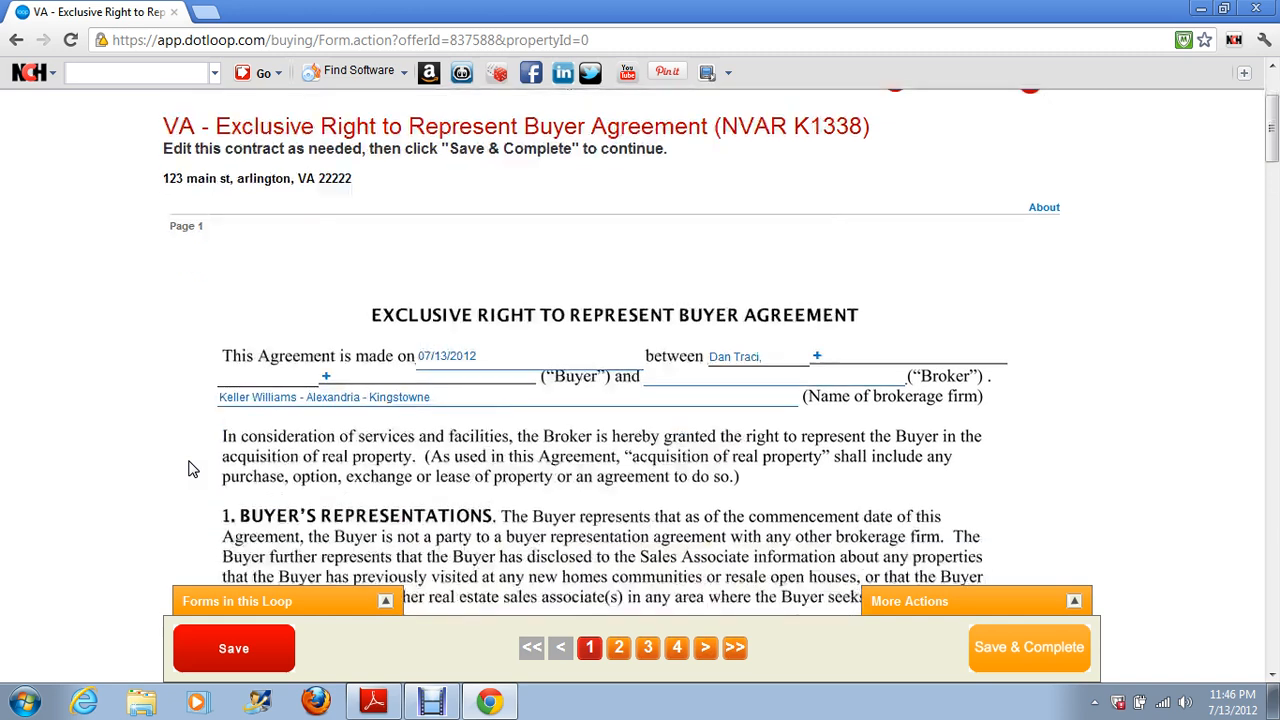
scroll(193, 469, "down", 1)
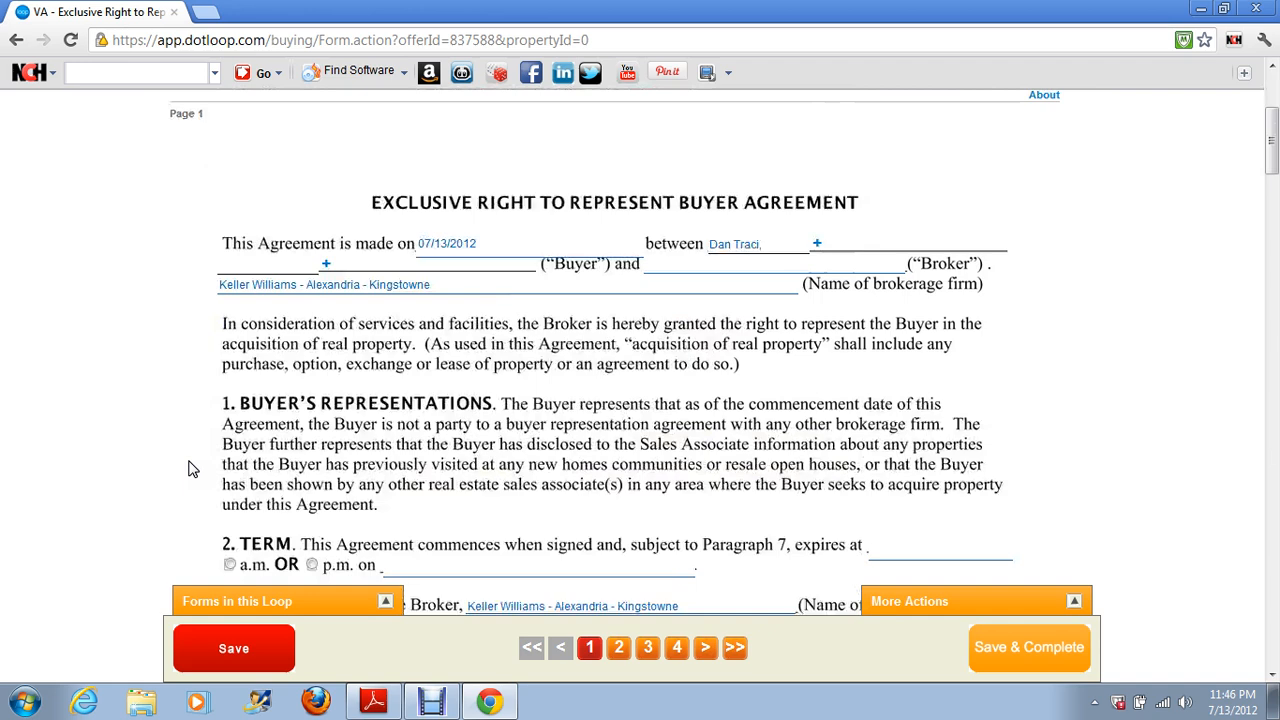
Set the expiration date in section 2, Term, of the agreement to 11/30/12
scroll(193, 469, "down", 1)
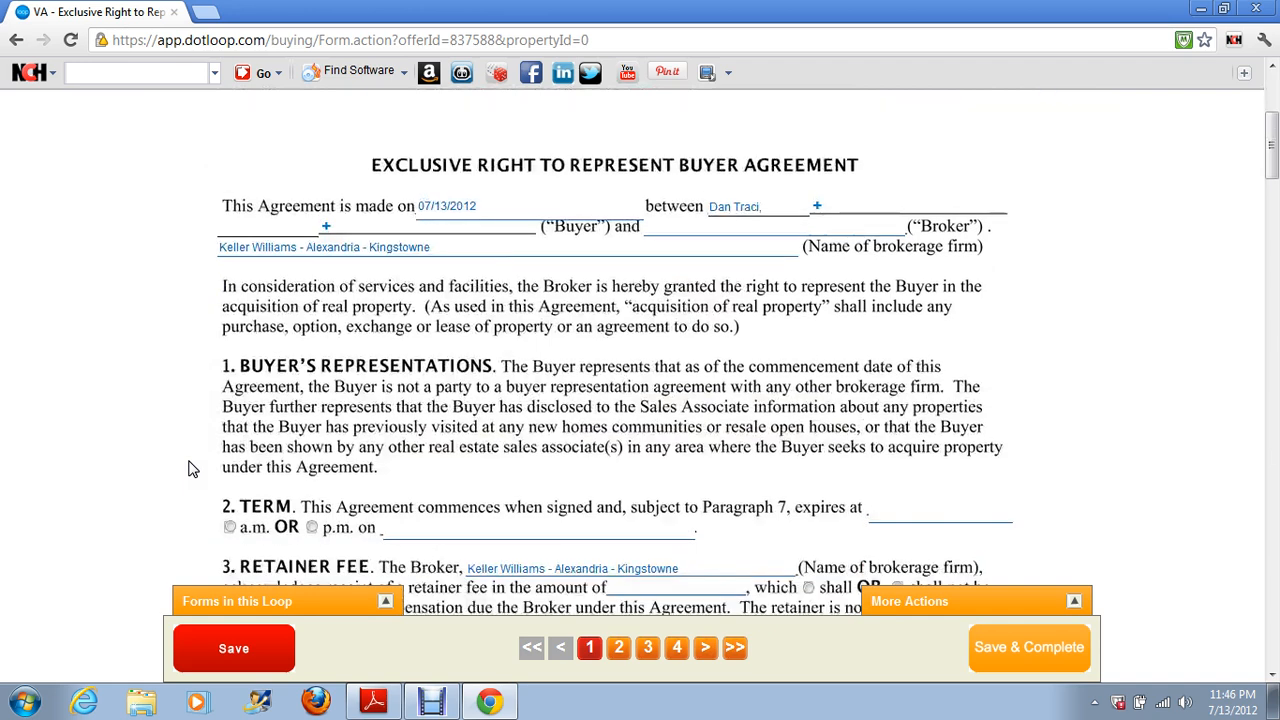
scroll(271, 466, "down", 2)
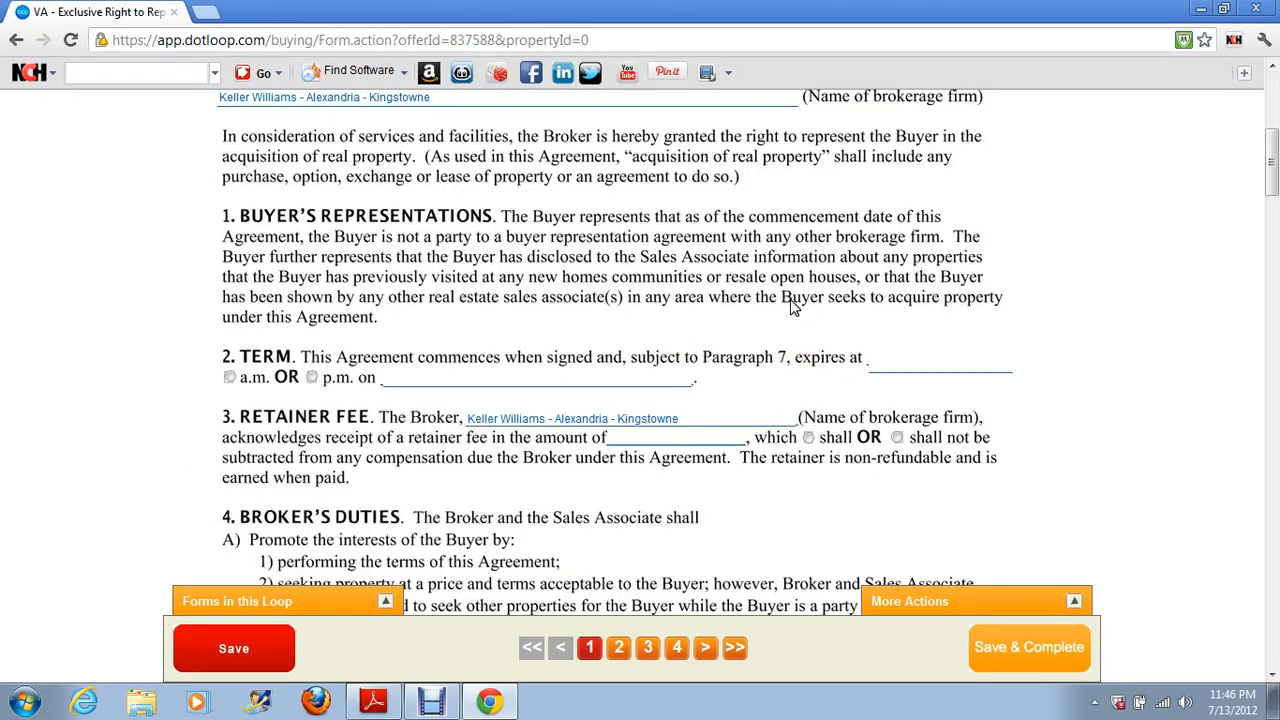
left_click(893, 357)
left_click(423, 378)
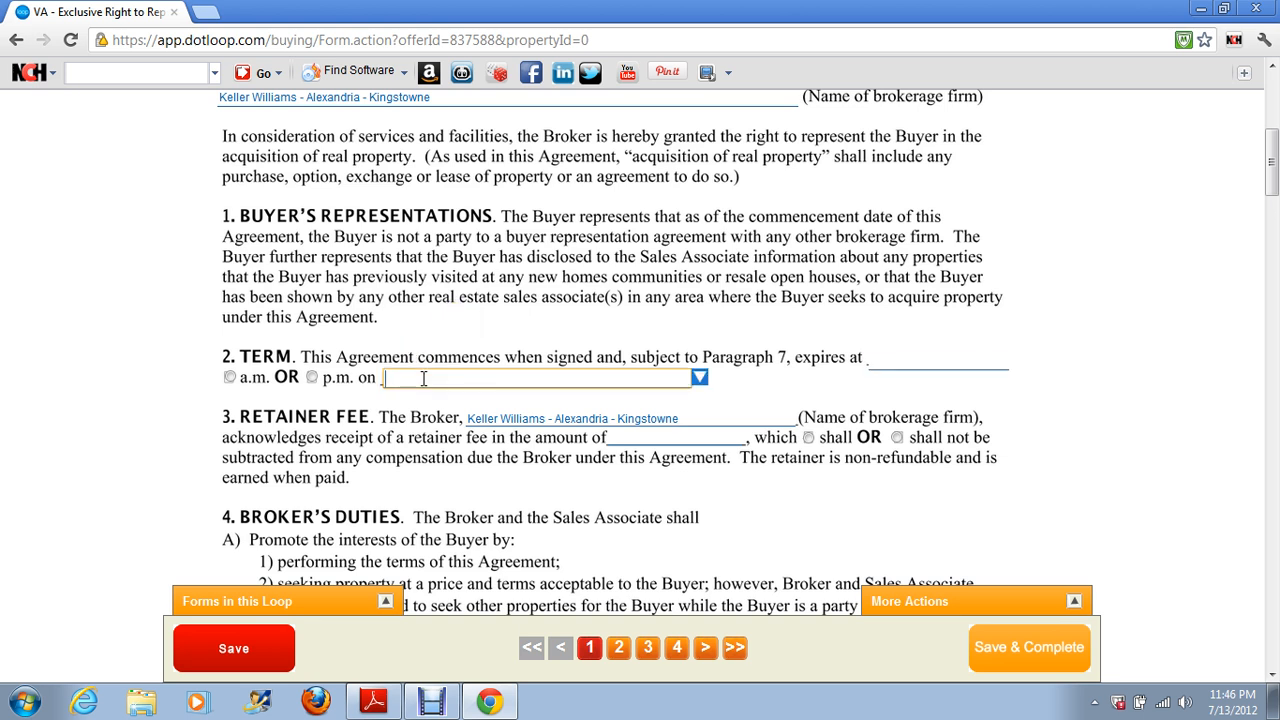
type("11/30/12")
left_click(502, 317)
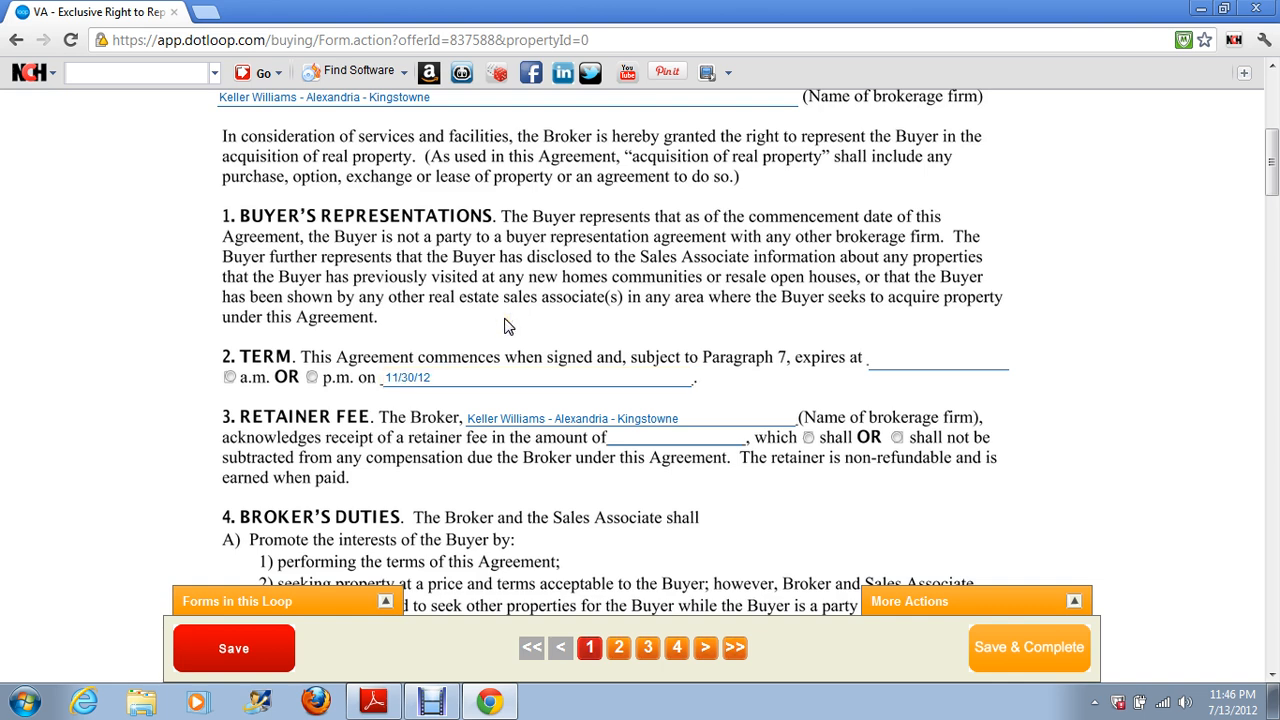
Enter "waived" as the retainer fee amount in section 3
scroll(505, 325, "down", 3)
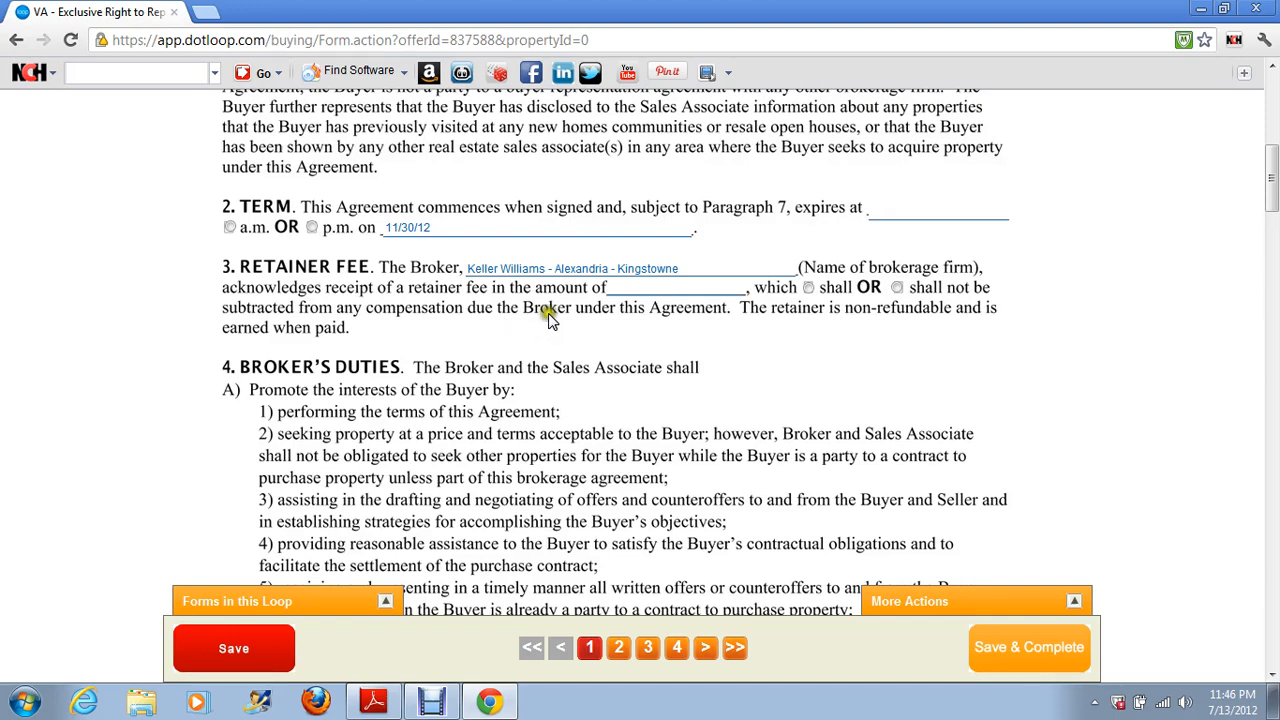
left_click(645, 288)
type("wain")
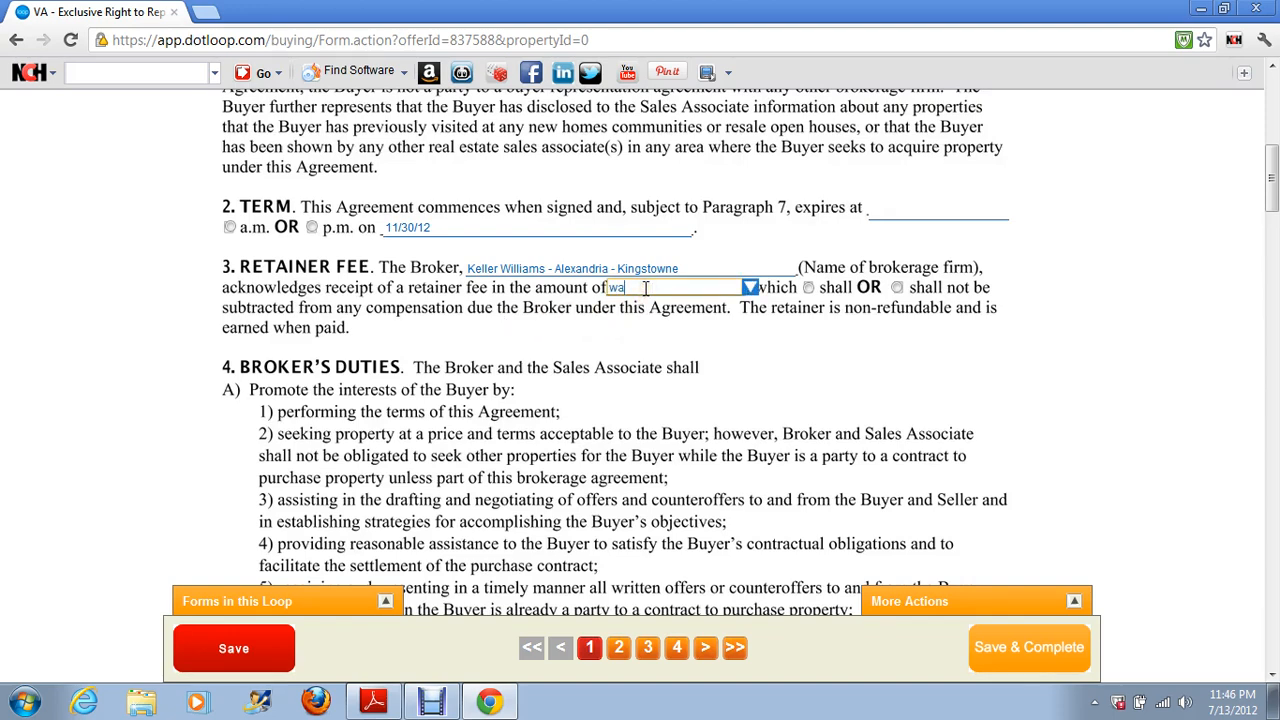
key("BackSpace")
key("BackSpace")
type("ived")
left_click(662, 334)
Fill in "Residential" as the type of property to acquire in section 6, Purpose, on page 2
scroll(662, 336, "down", 1)
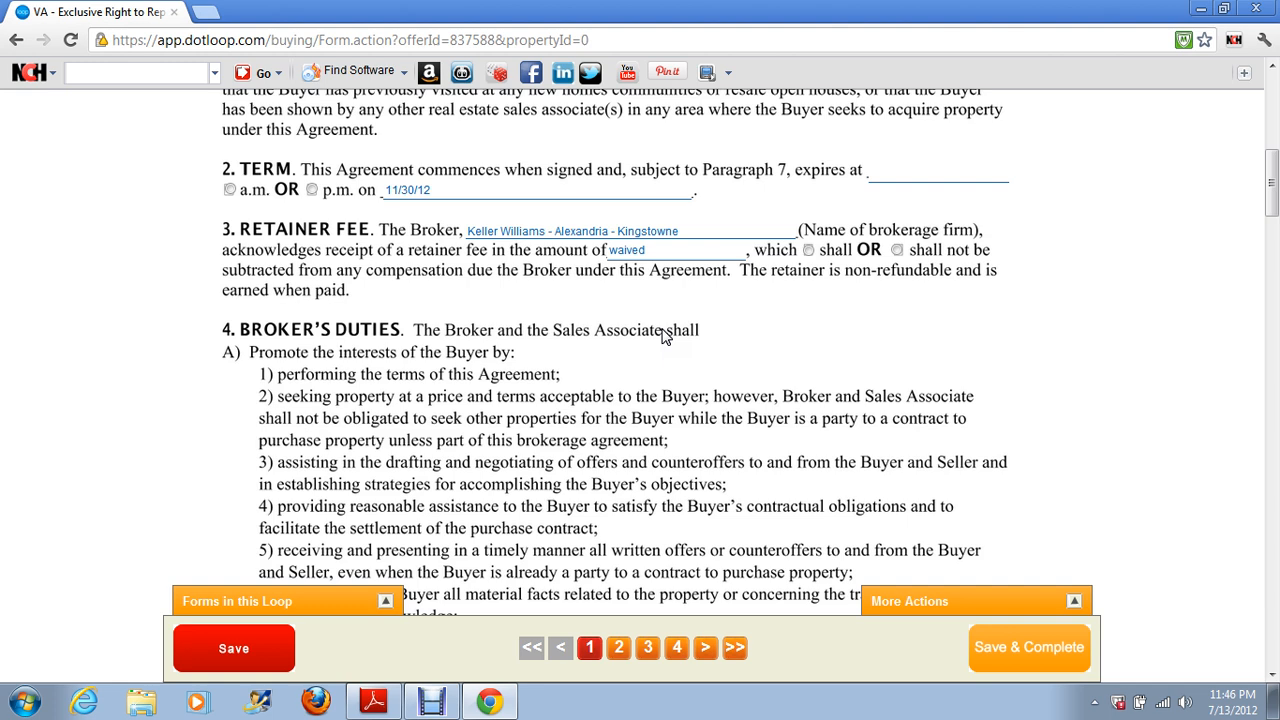
scroll(663, 336, "down", 7)
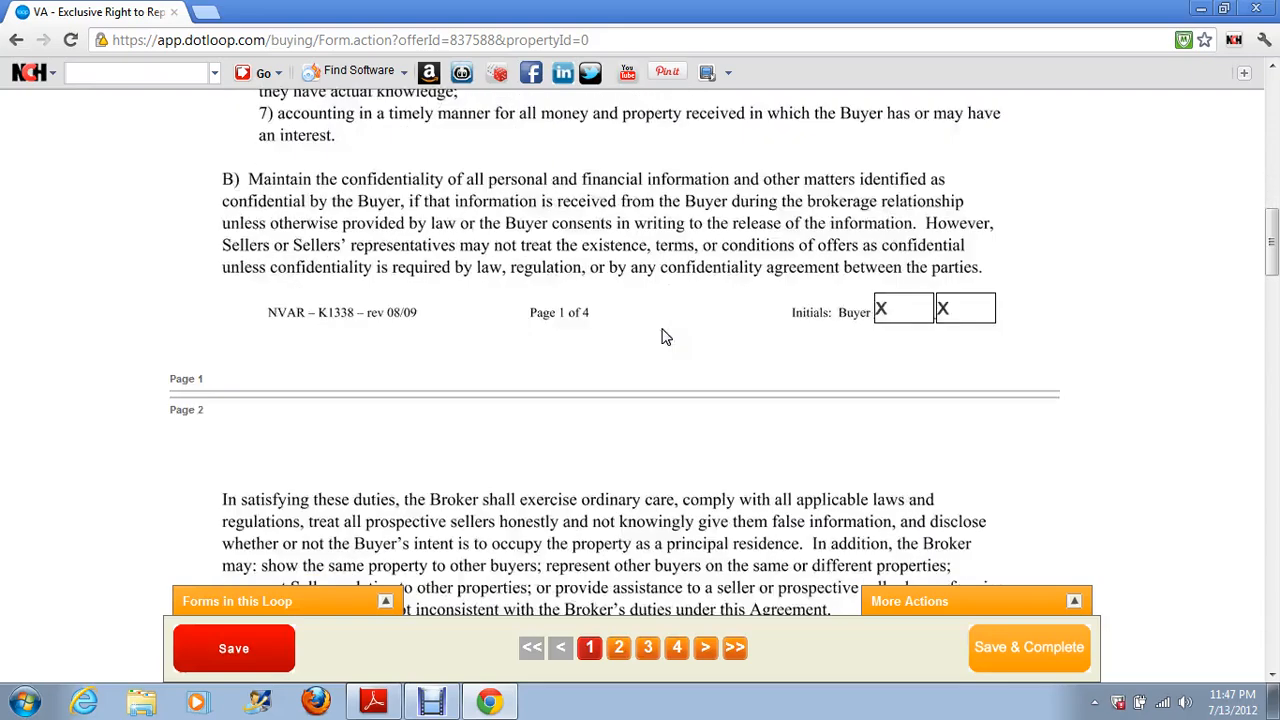
scroll(663, 336, "down", 4)
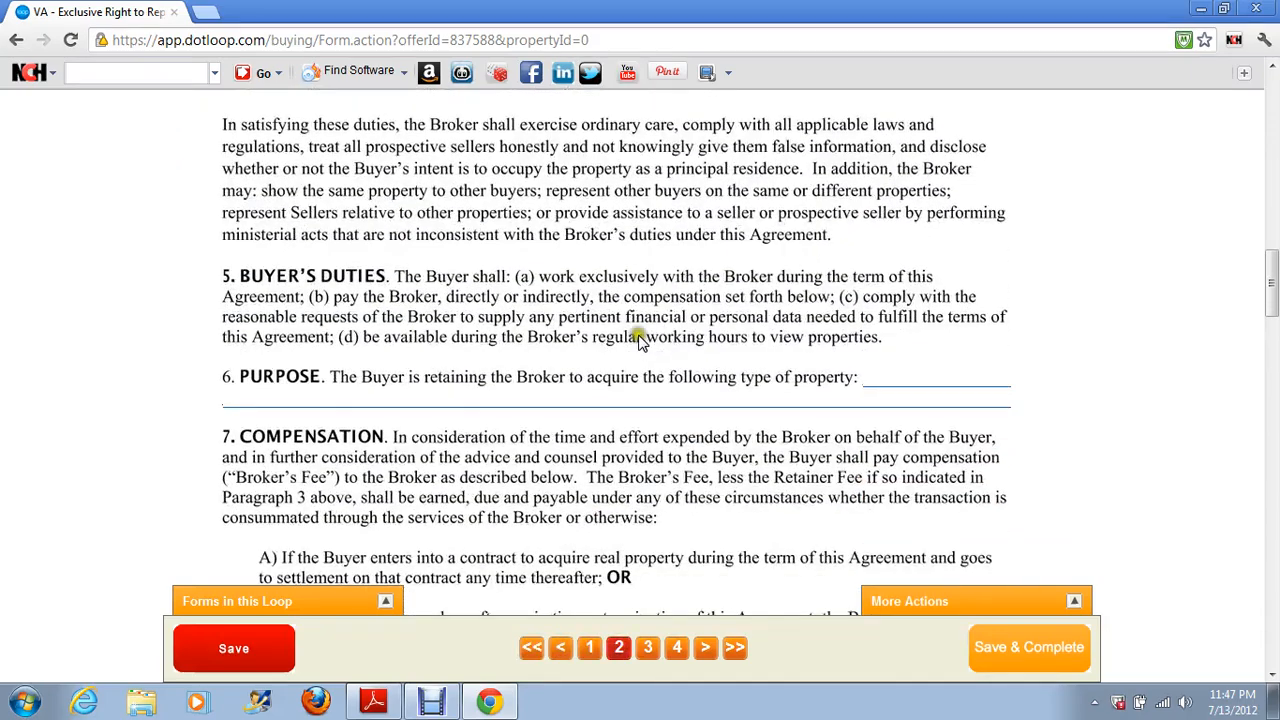
left_click(543, 401)
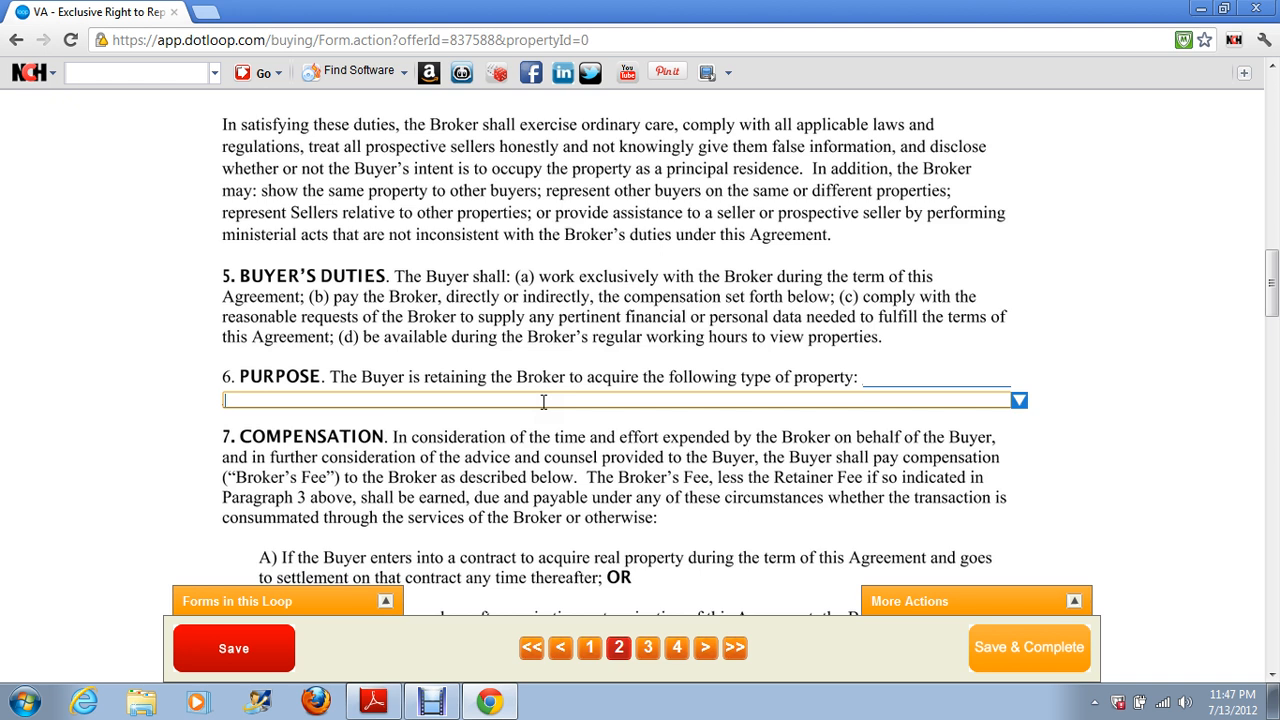
type("Resideb")
key("BackSpace")
type("ntias")
key("BackSpace")
type("l")
left_click(447, 443)
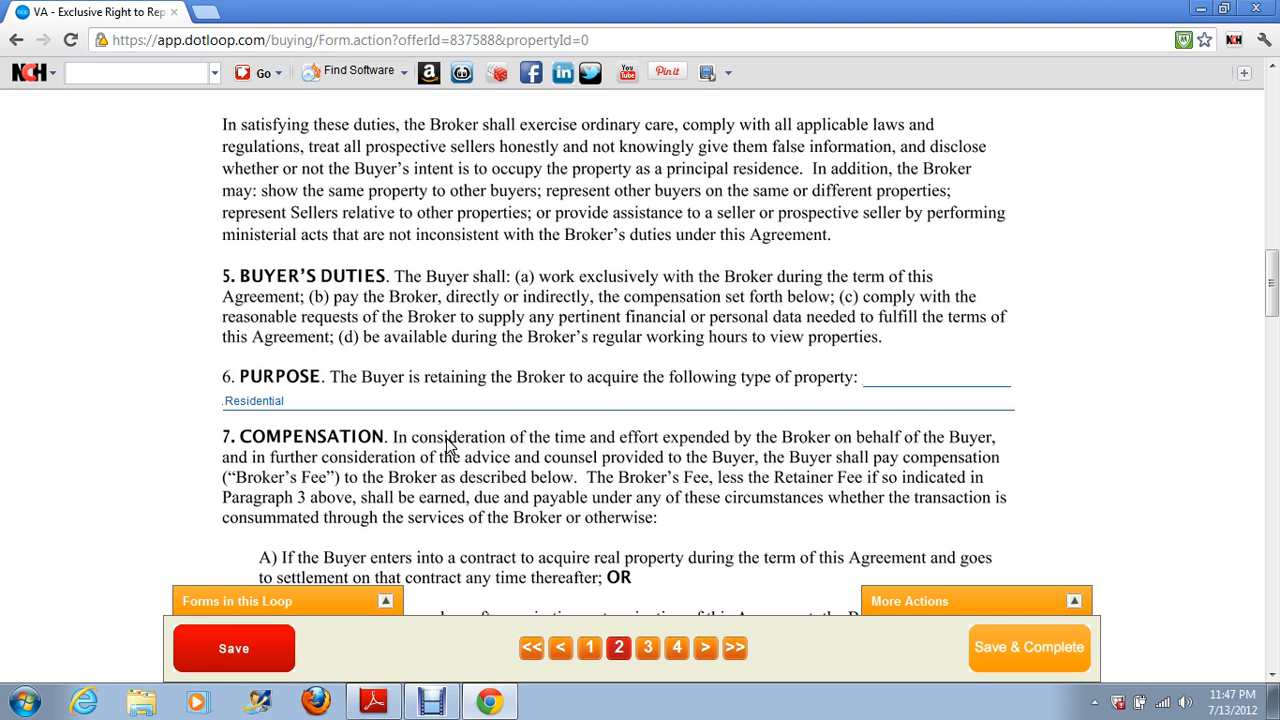
Set the period after expiration or termination in section 7, Compensation, paragraph B to 90 days
scroll(447, 443, "down", 5)
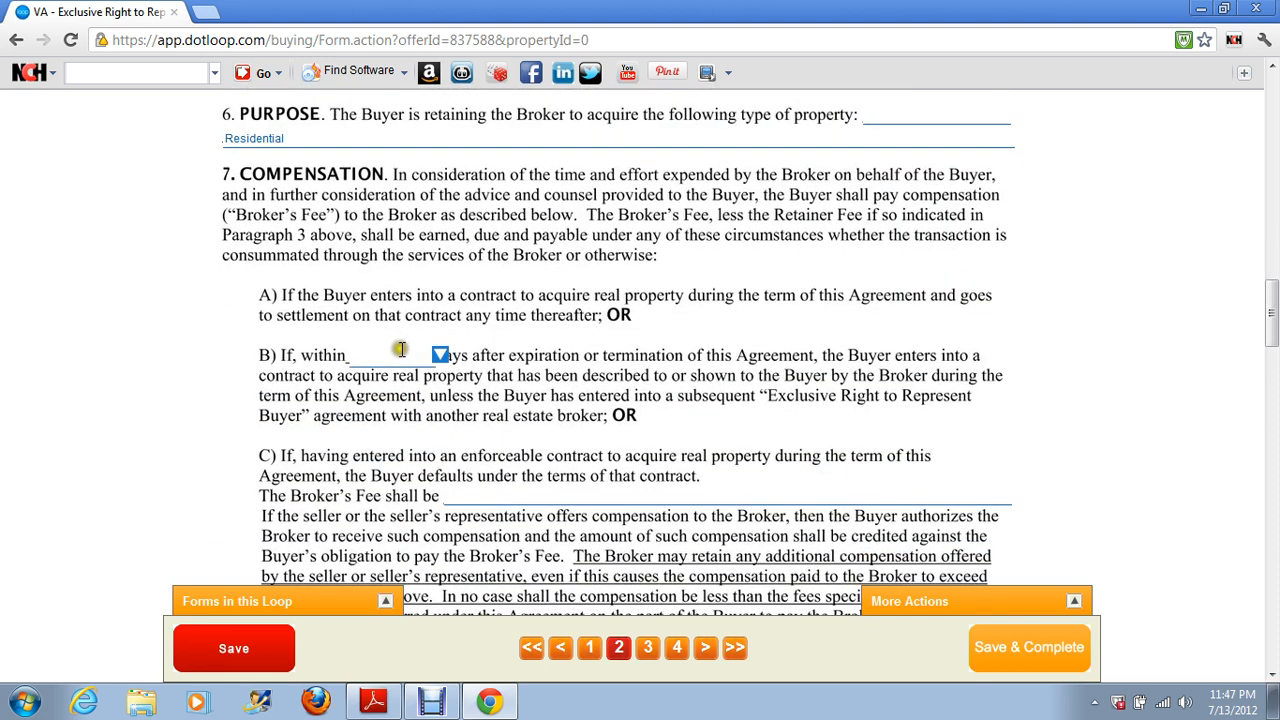
left_click(405, 356)
type("90")
left_click(424, 405)
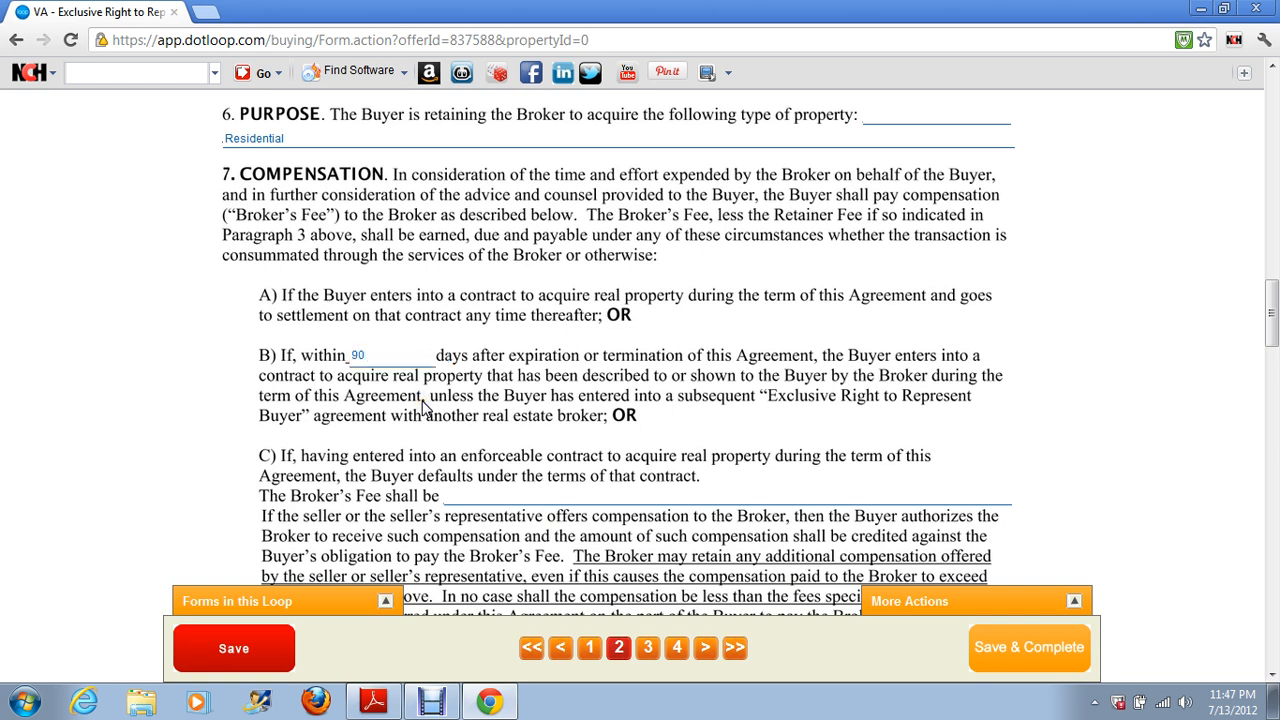
Enter the Broker's Fee in section 7 as "3% of contract price or per MLS plus $295 at closing"
scroll(424, 405, "down", 3)
left_click(471, 384)
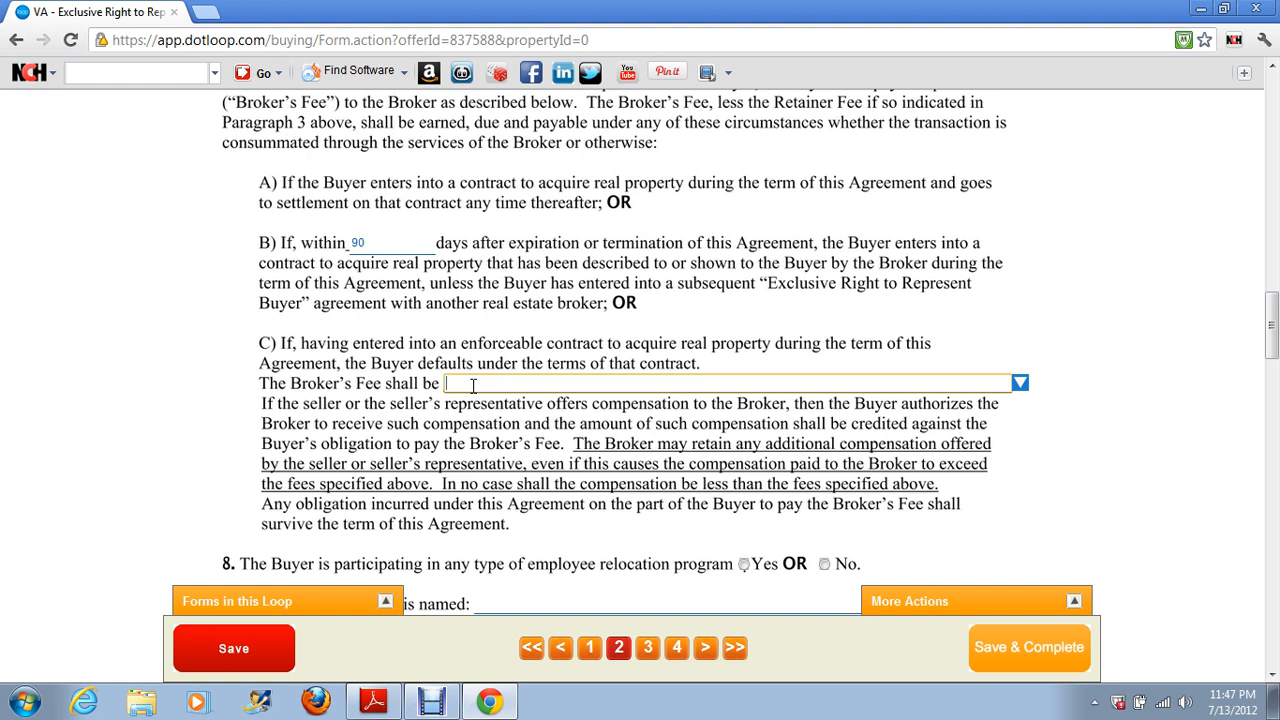
type("35")
key("BackSpace")
type("% of contract price or per")
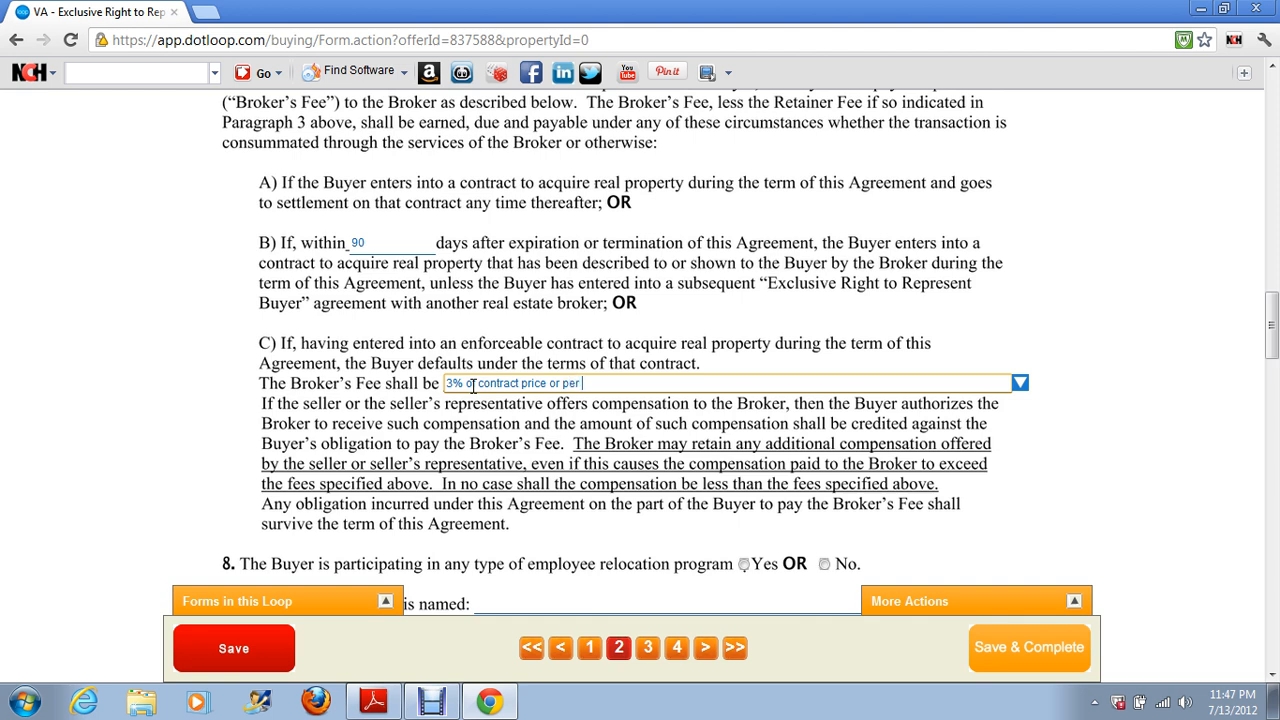
type(" MLS plus $295 at closing")
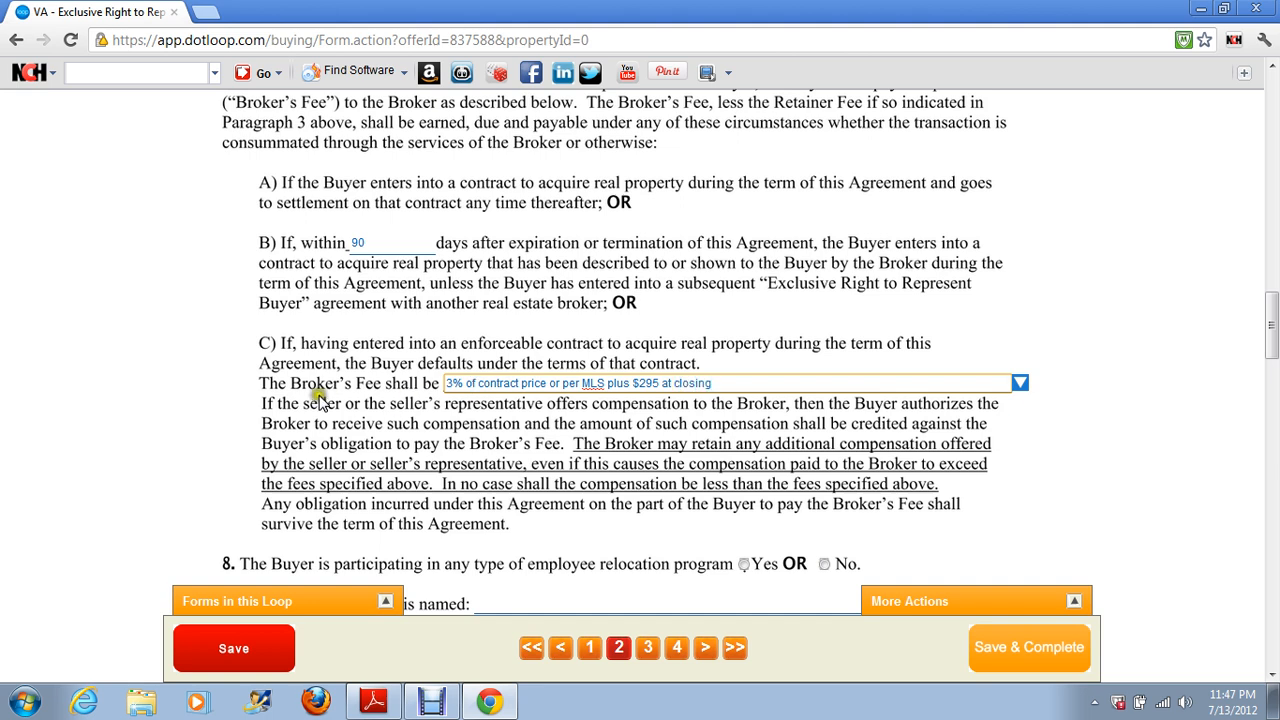
left_click(271, 450)
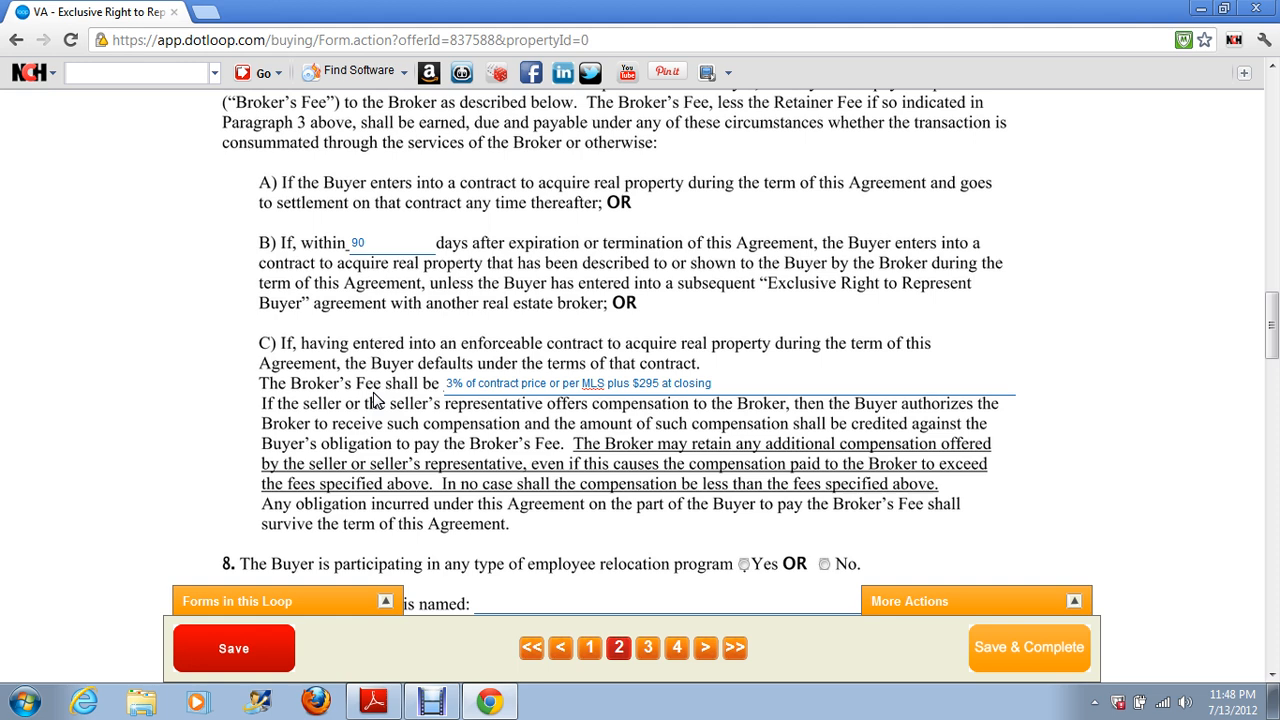
Answer No to the buyer participating in an employee relocation program in section 8
scroll(373, 400, "down", 3)
scroll(373, 400, "down", 2)
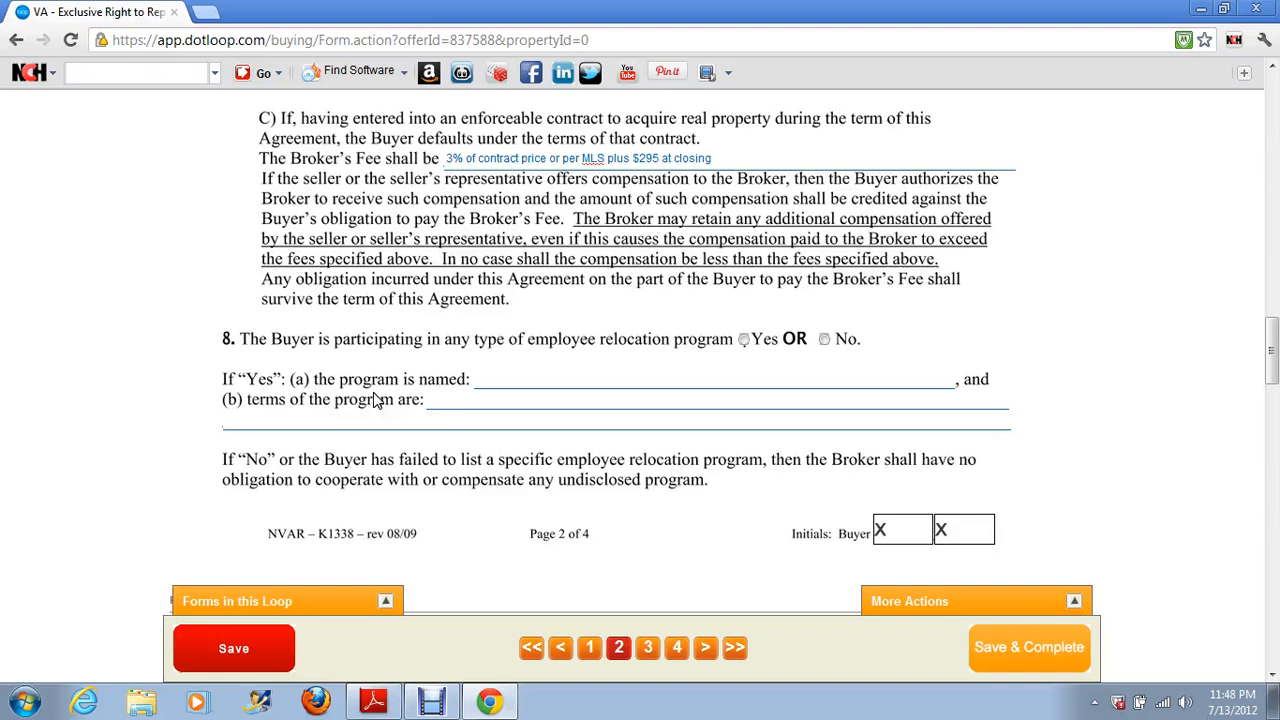
scroll(373, 400, "down", 1)
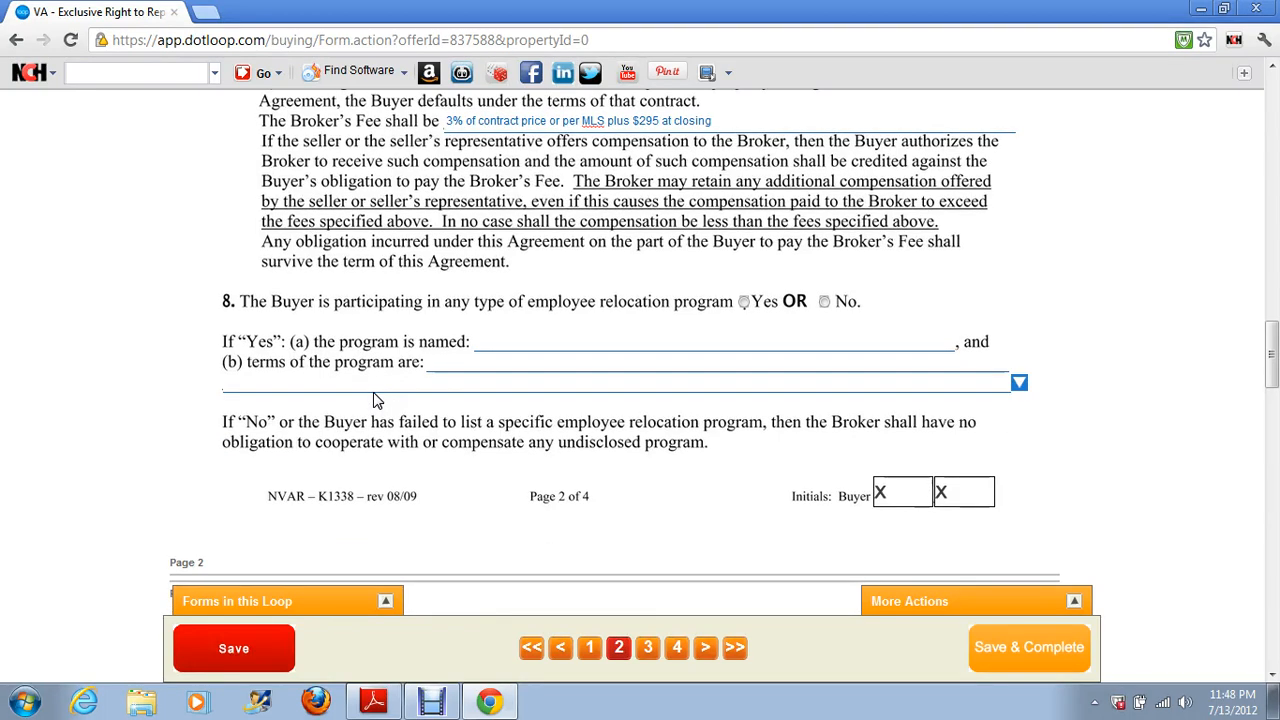
left_click(824, 302)
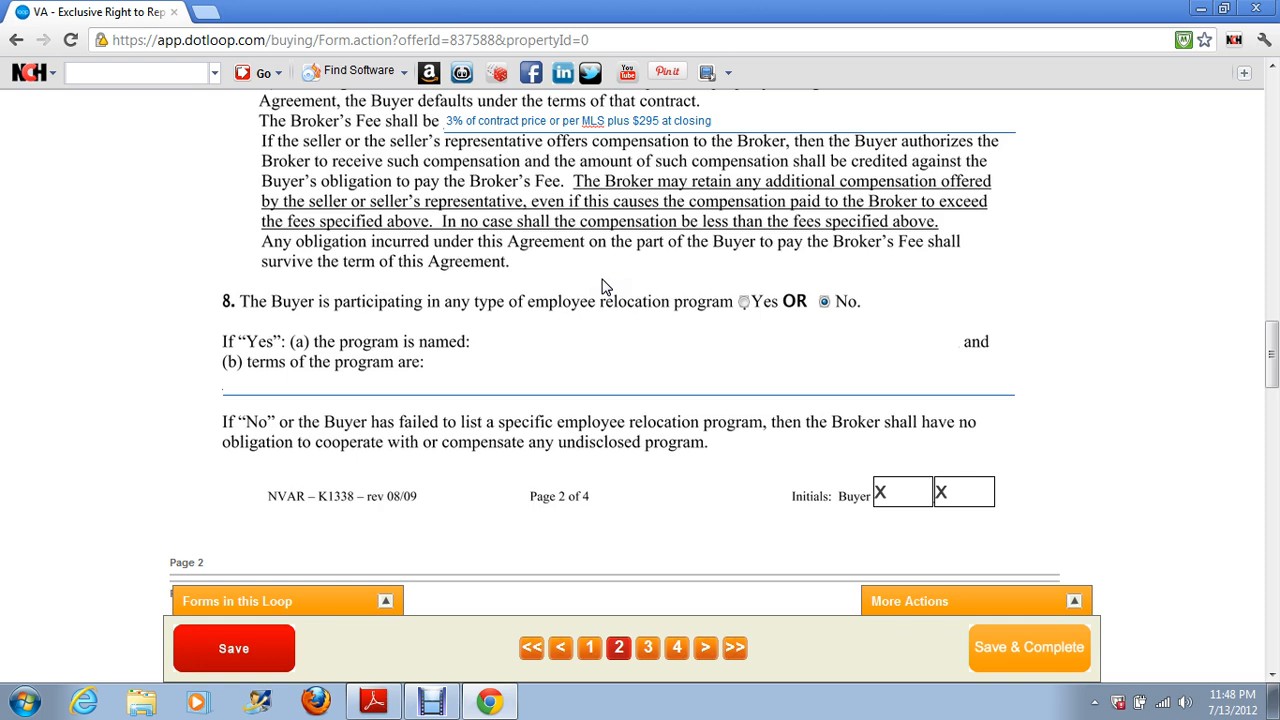
Mark that the buyer does consent to both dual representation and designated representation in section 9 on page 3
scroll(602, 287, "down", 4)
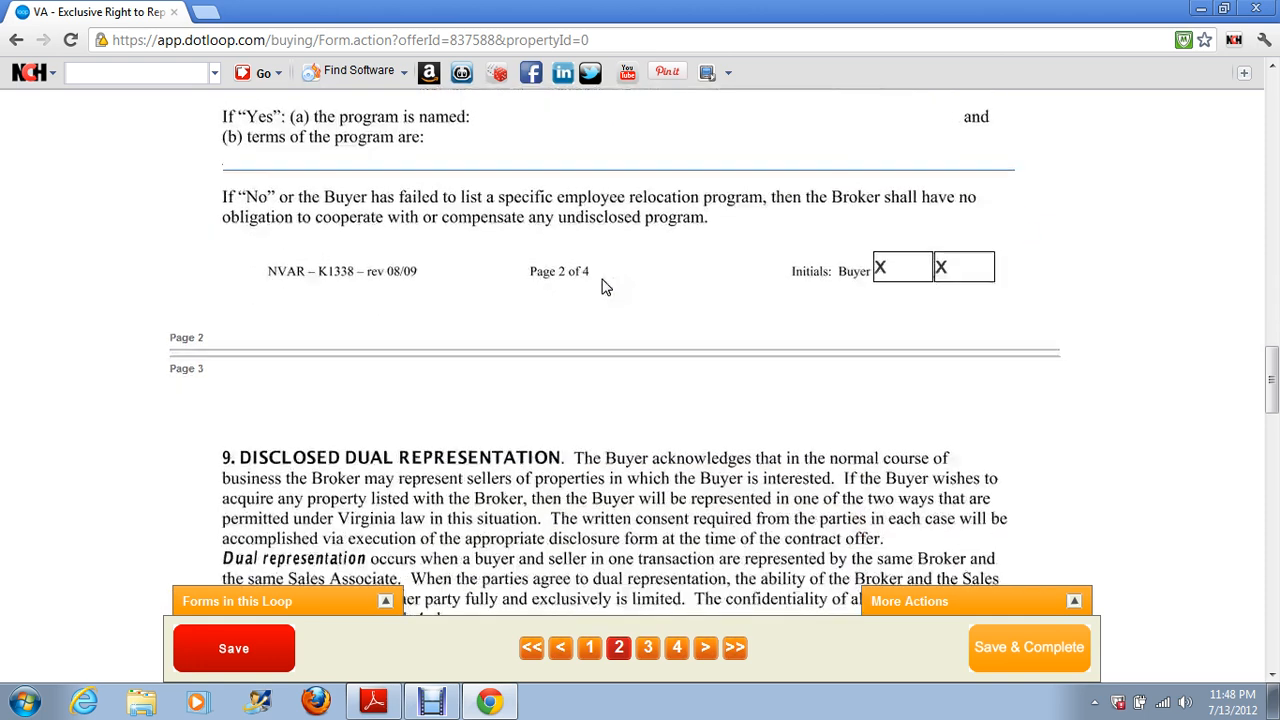
scroll(602, 287, "down", 2)
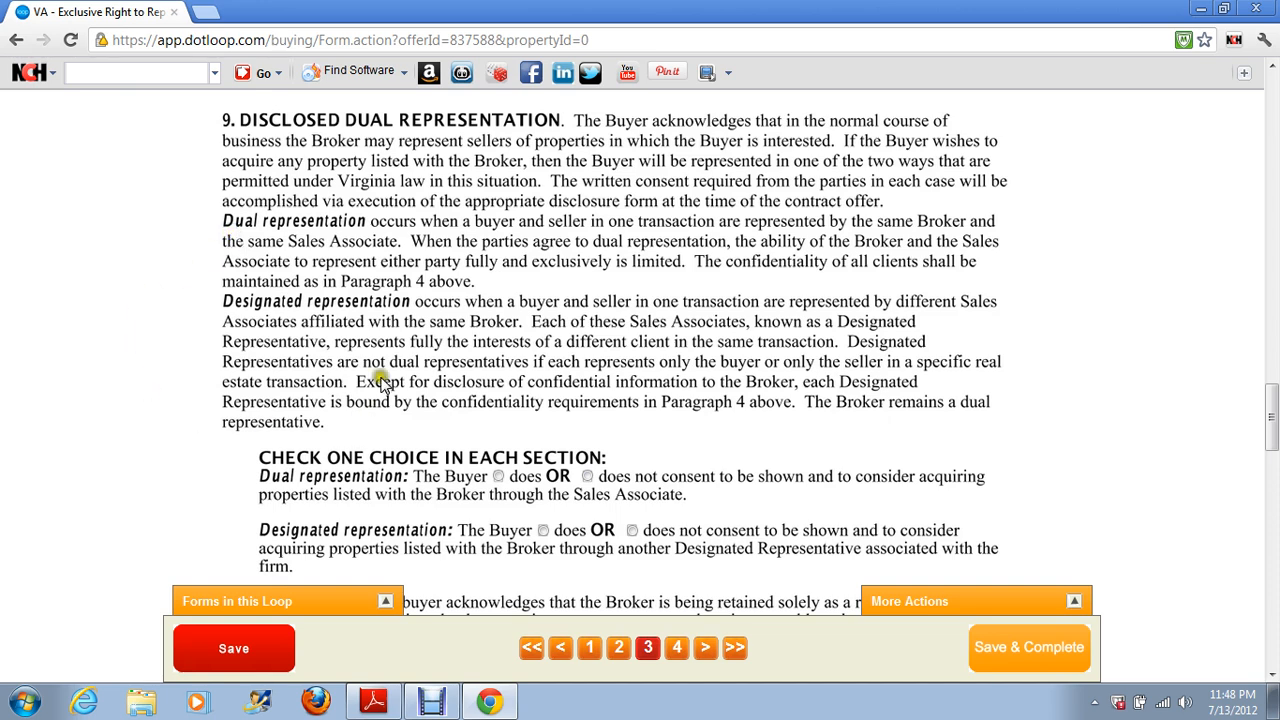
left_click(301, 424)
scroll(281, 368, "down", 3)
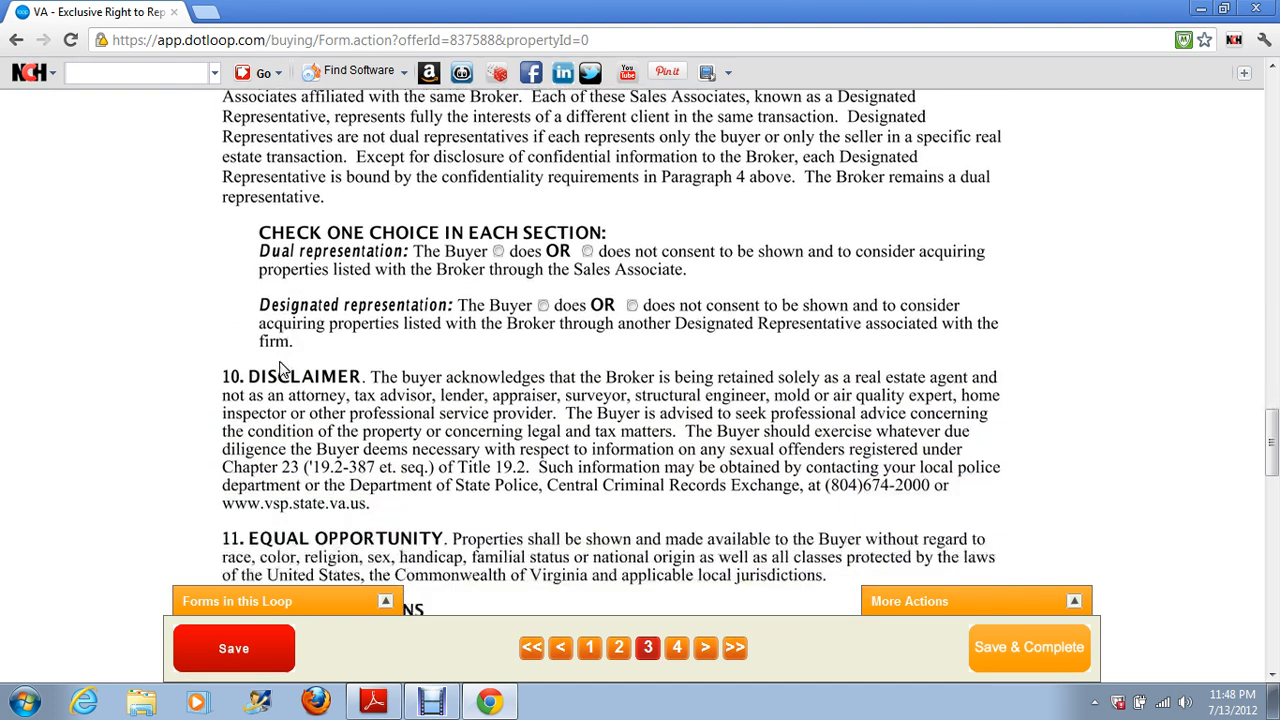
left_click(497, 252)
left_click(543, 306)
Write a clause in section 12, Other Provisions, saying either party may cancel this agreement with 224 hours notice
scroll(418, 361, "down", 3)
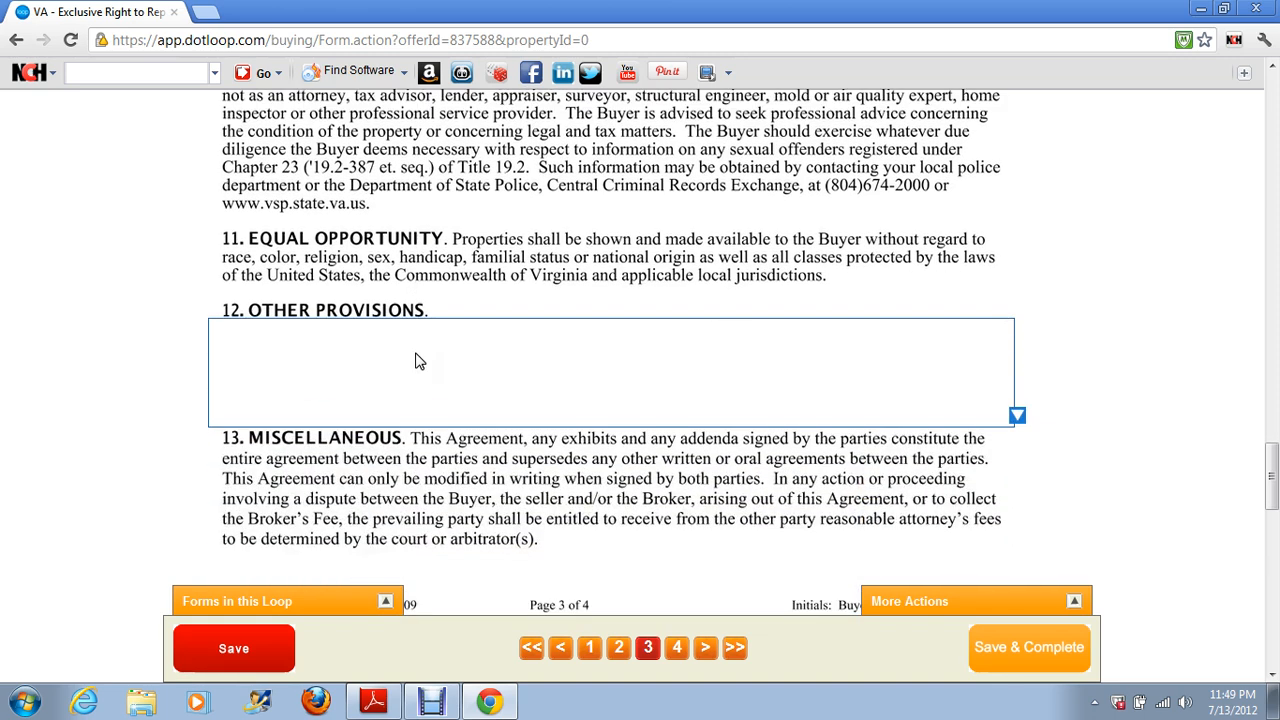
left_click(418, 361)
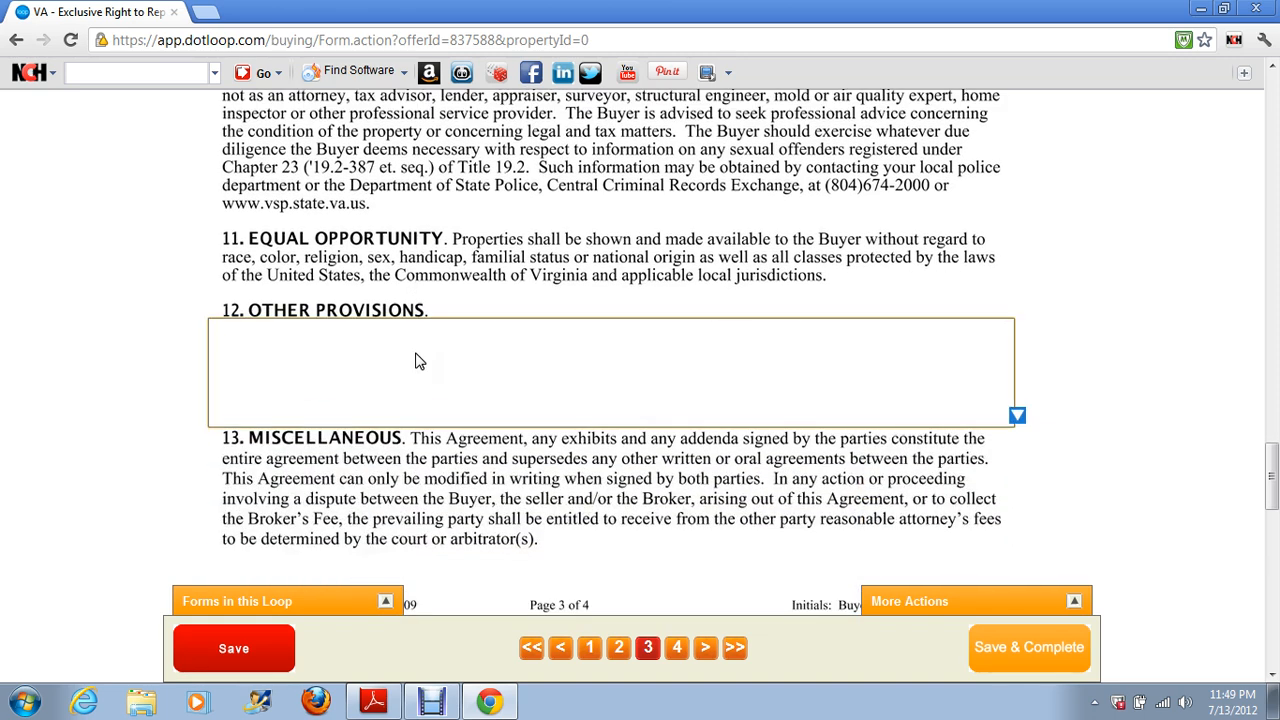
type("Either party may can")
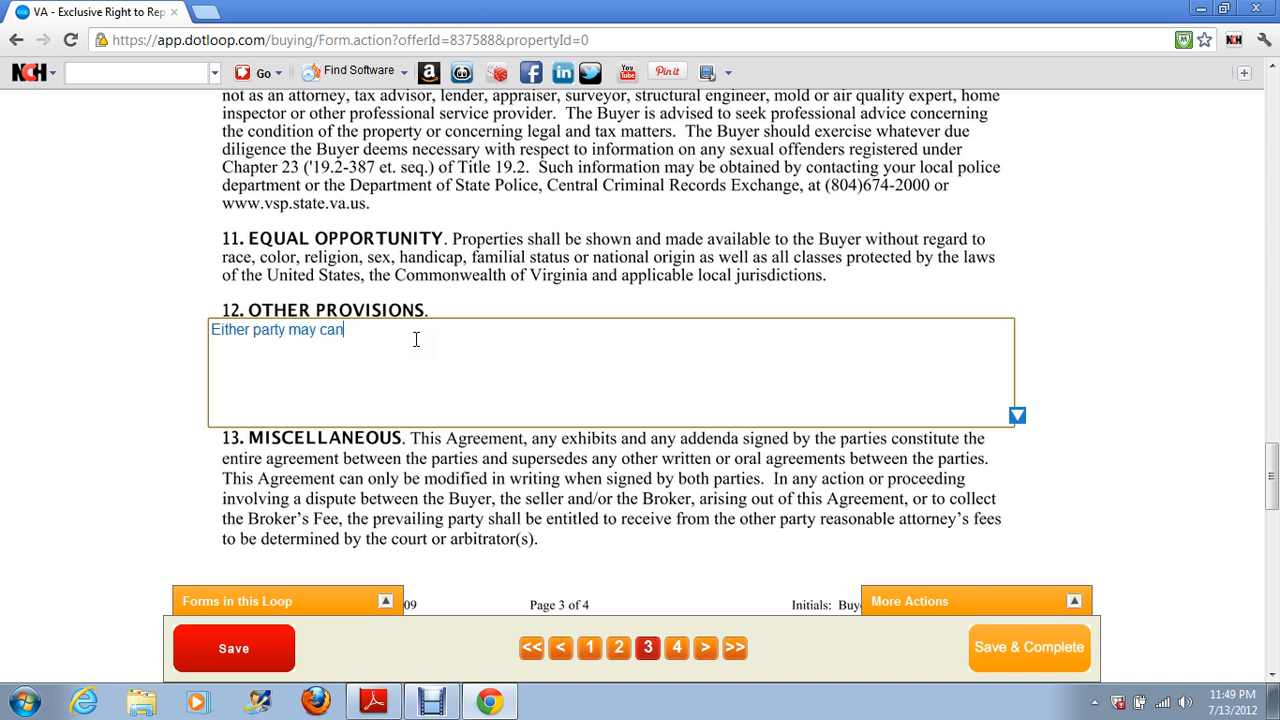
type("cel this agreemtn swith 224")
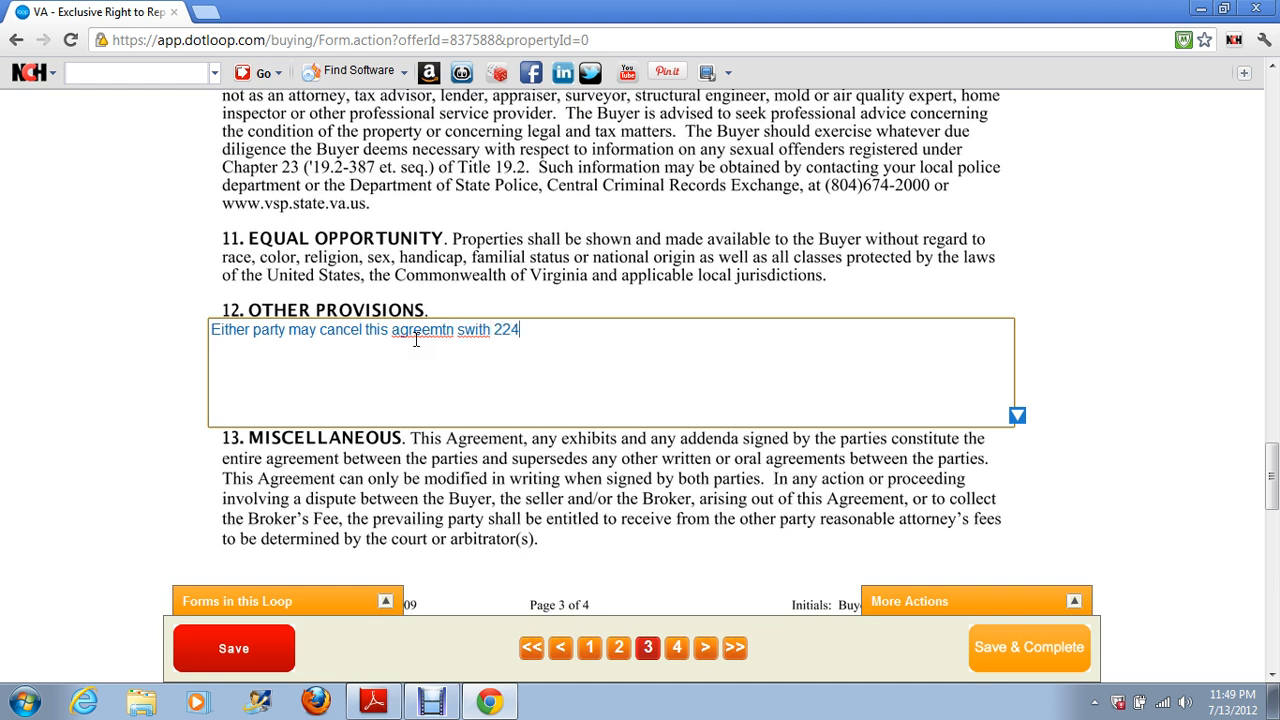
type(" hours notice.")
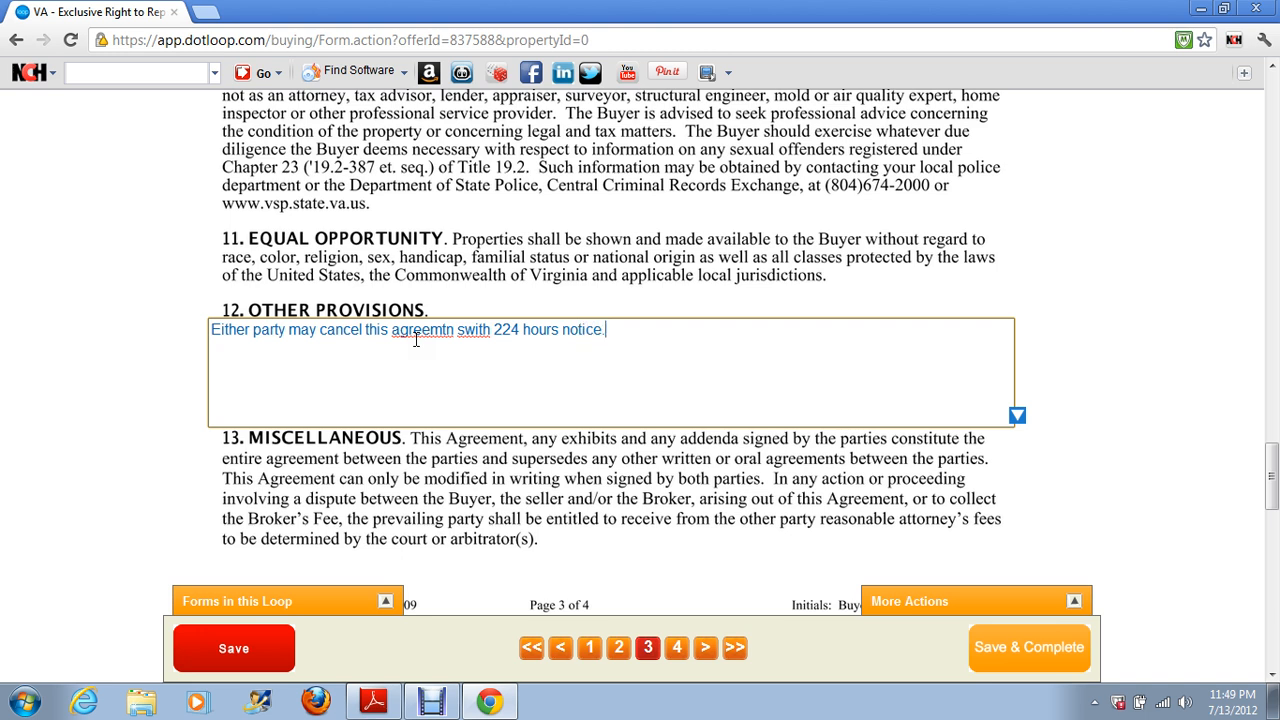
Correct the end of the Other Provisions clause to read "with 24 hours notice."
left_click(500, 329)
key("BackSpace")
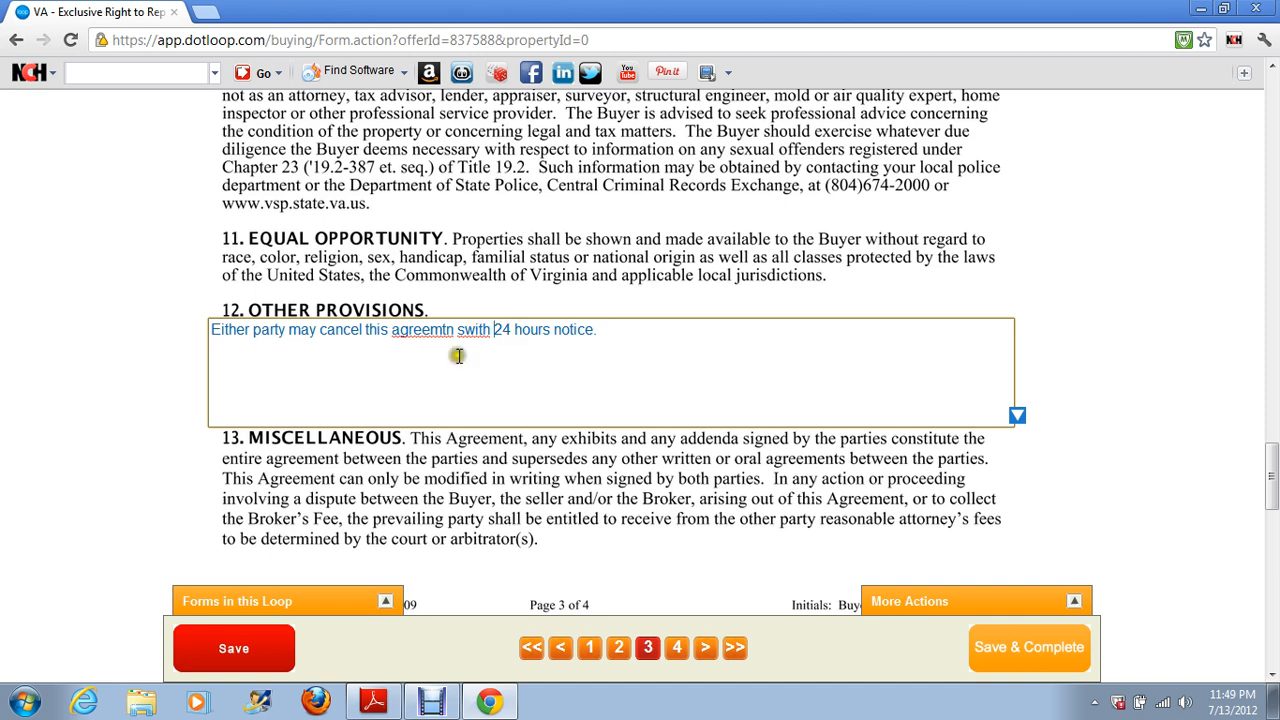
left_click(458, 331)
key("Delete")
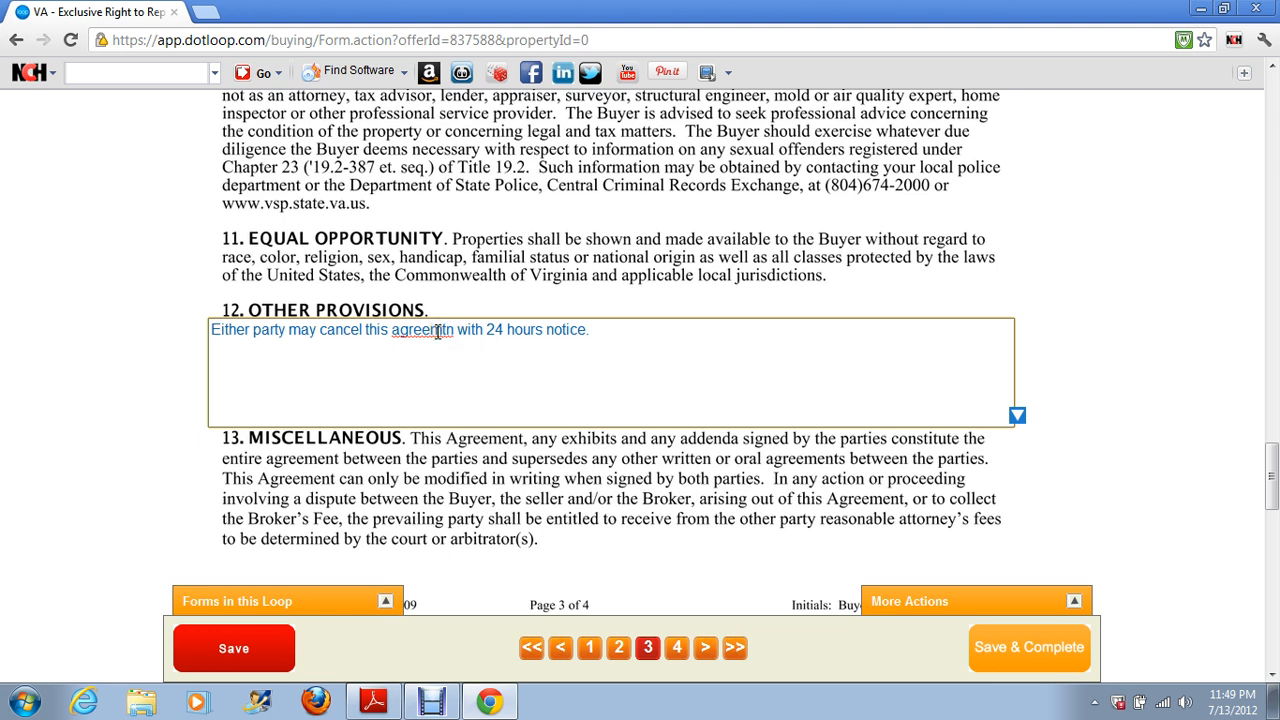
Correct the misspelled word in the Other Provisions clause to "agreement" and finish editing the text
right_click(437, 331)
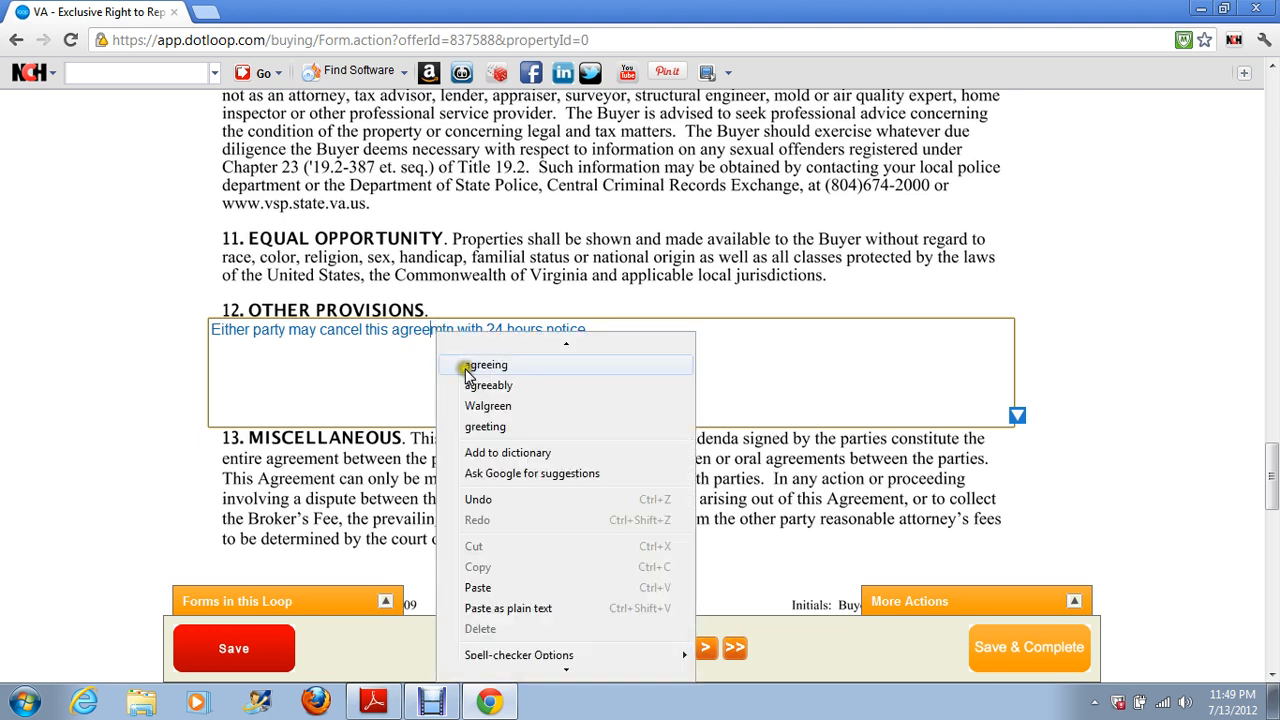
left_click(468, 370)
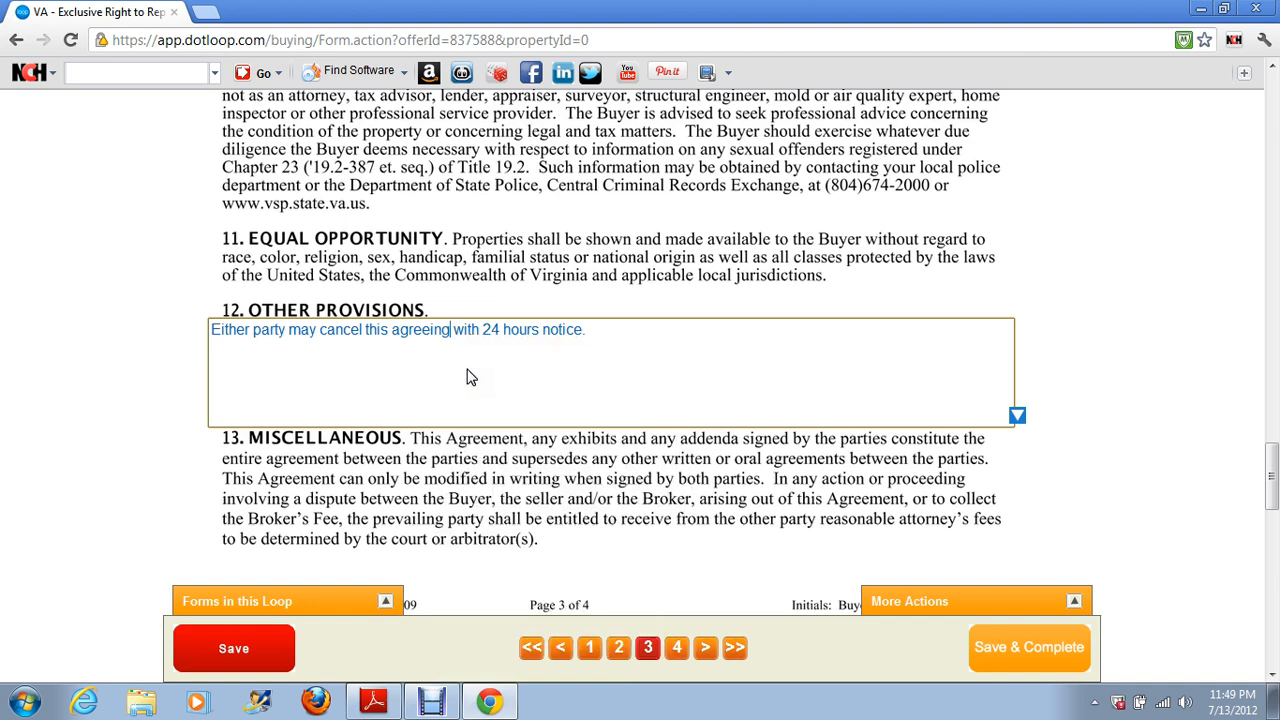
key("BackSpace")
key("BackSpace")
key("BackSpace")
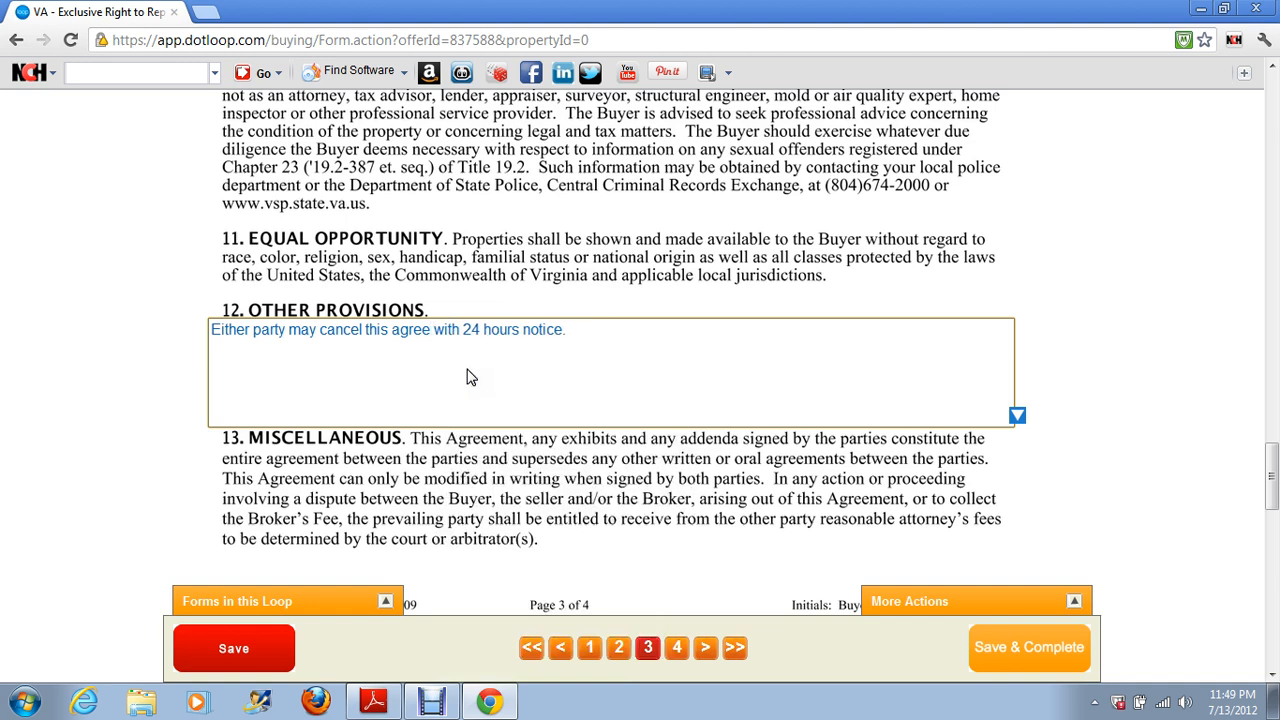
type("ment")
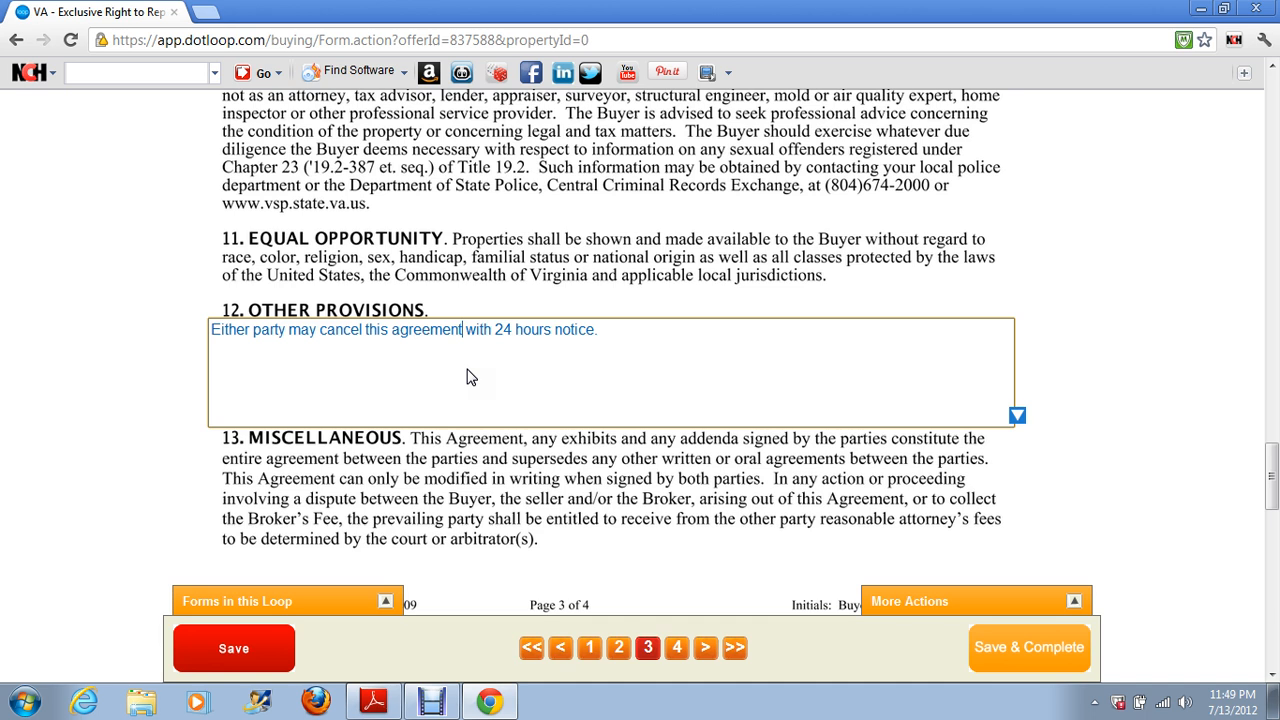
left_click(634, 334)
left_click(120, 340)
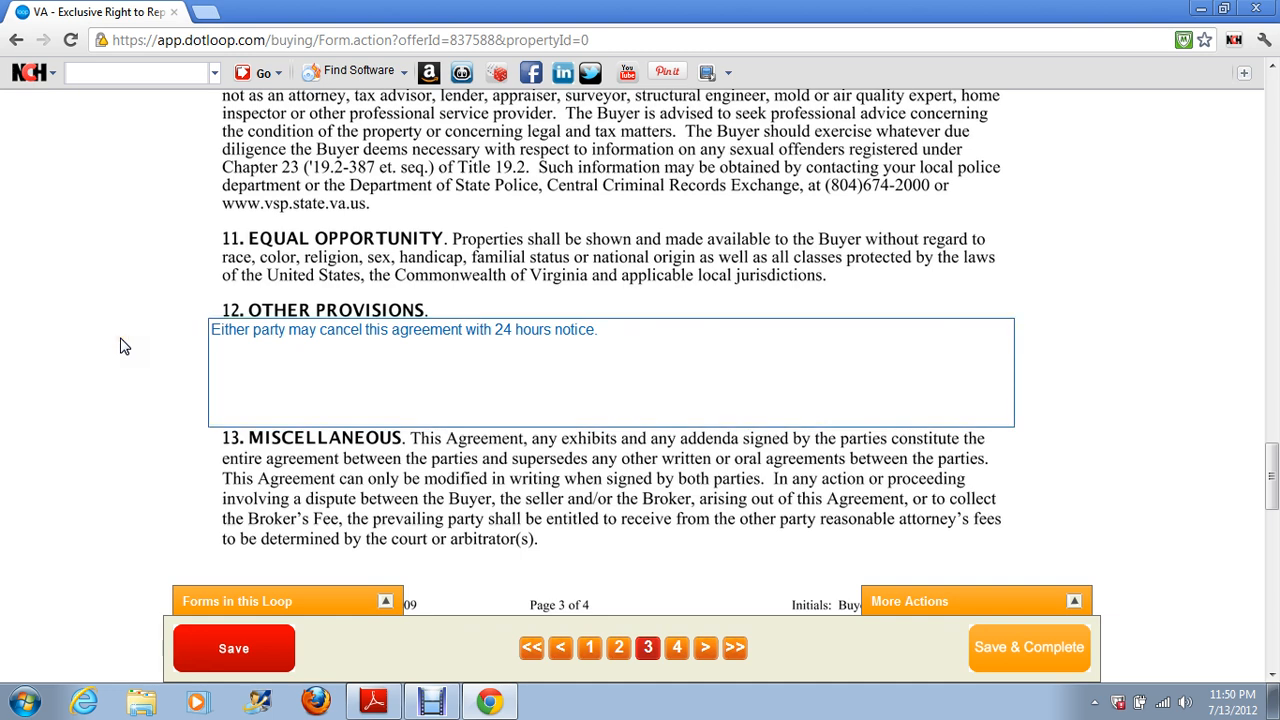
Add "/ agent name" and the Virginia licence number after the printed name of the Sales Associate/Designated Representative on page 4
scroll(120, 346, "down", 3)
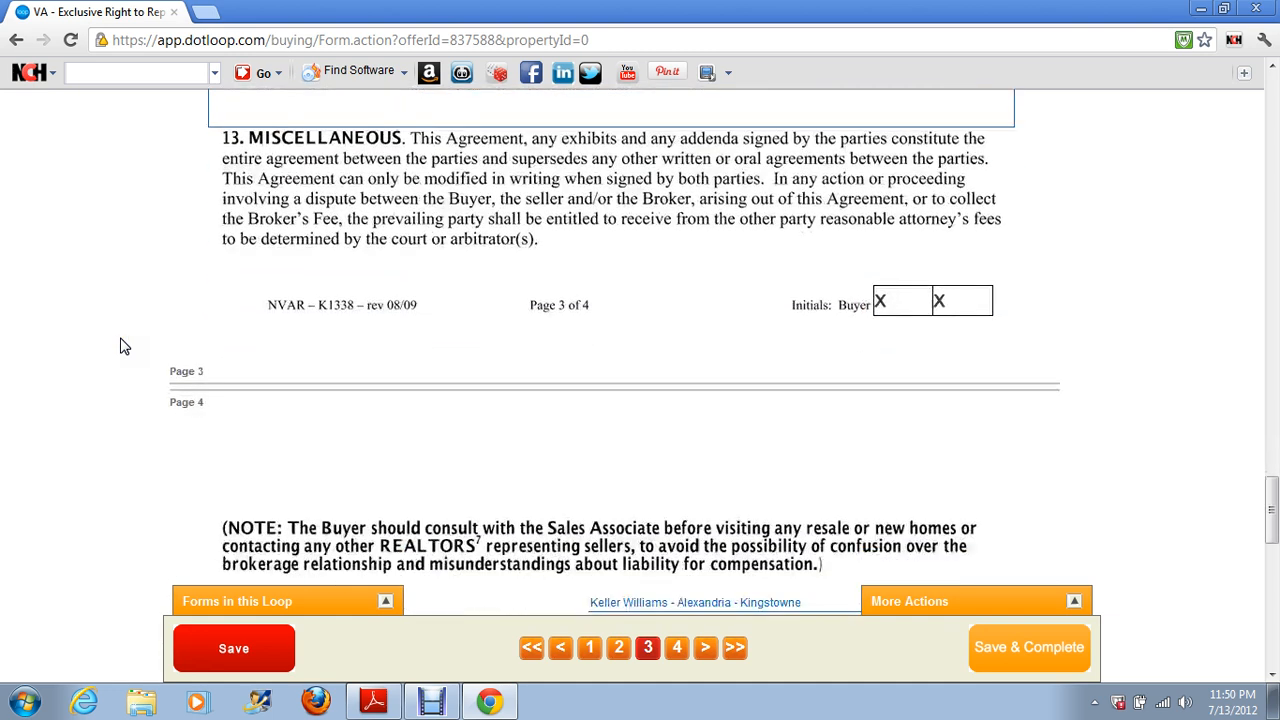
scroll(120, 346, "down", 4)
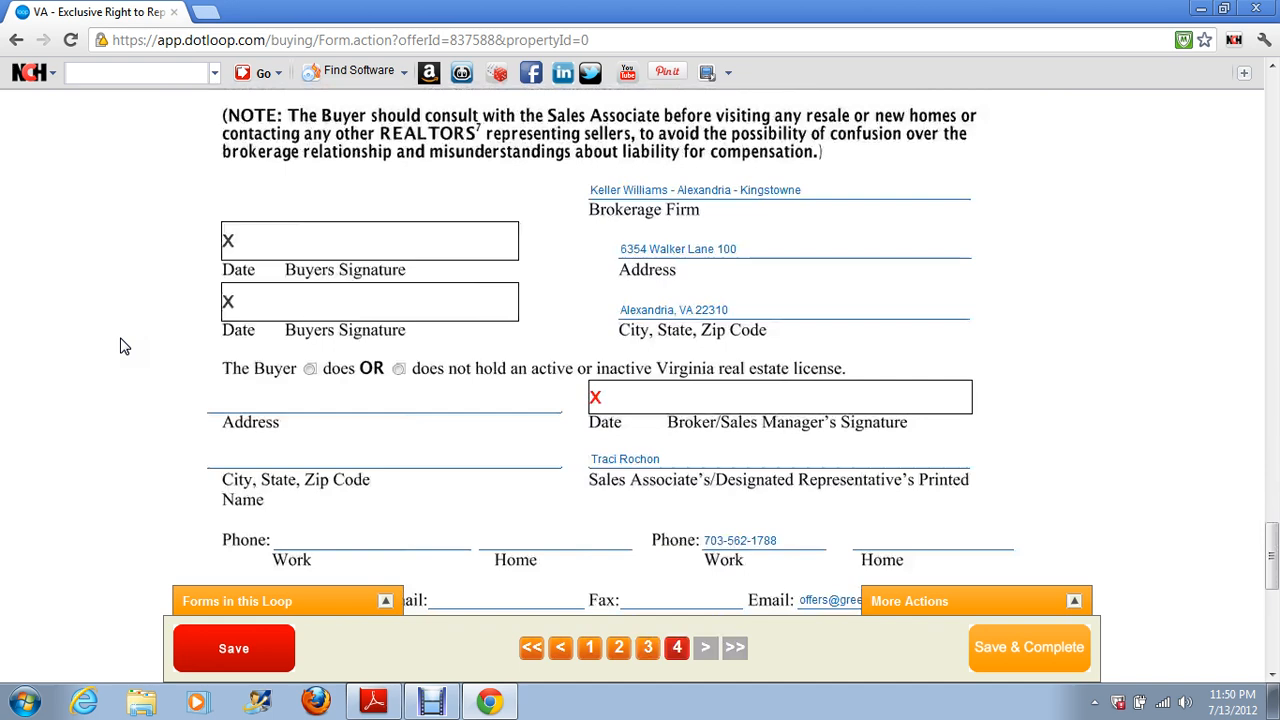
scroll(123, 346, "down", 2)
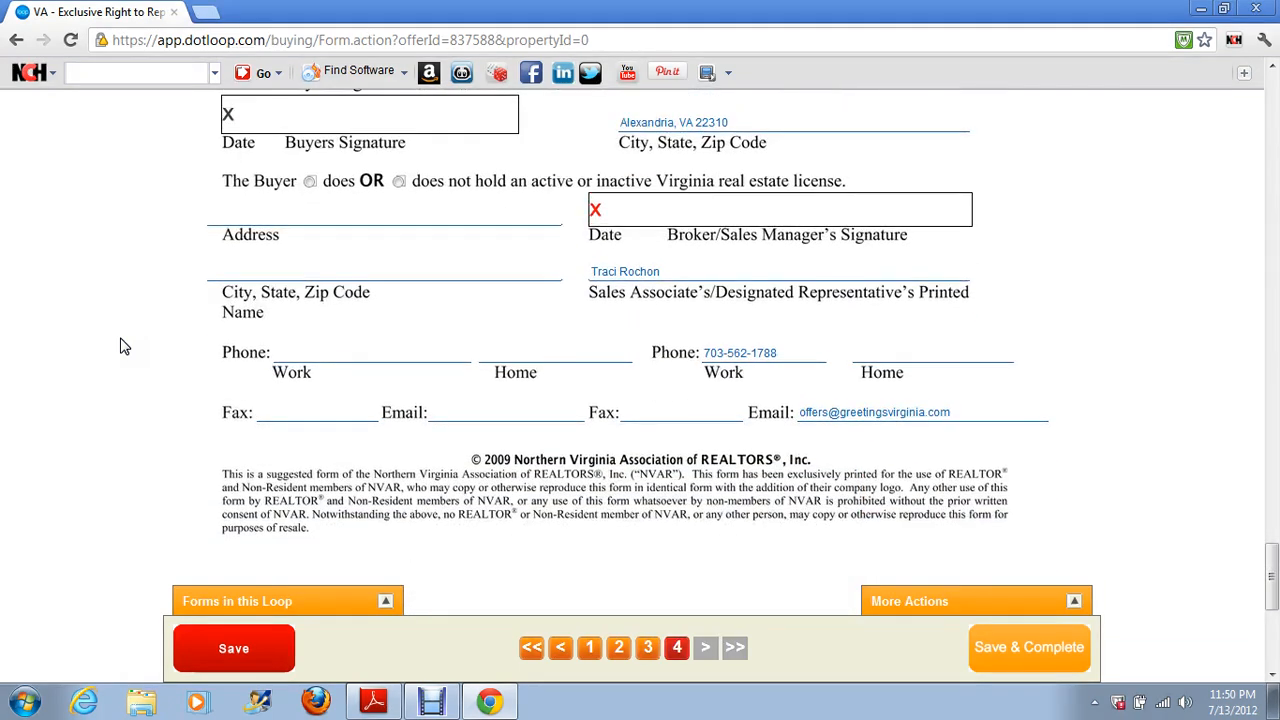
left_click(687, 270)
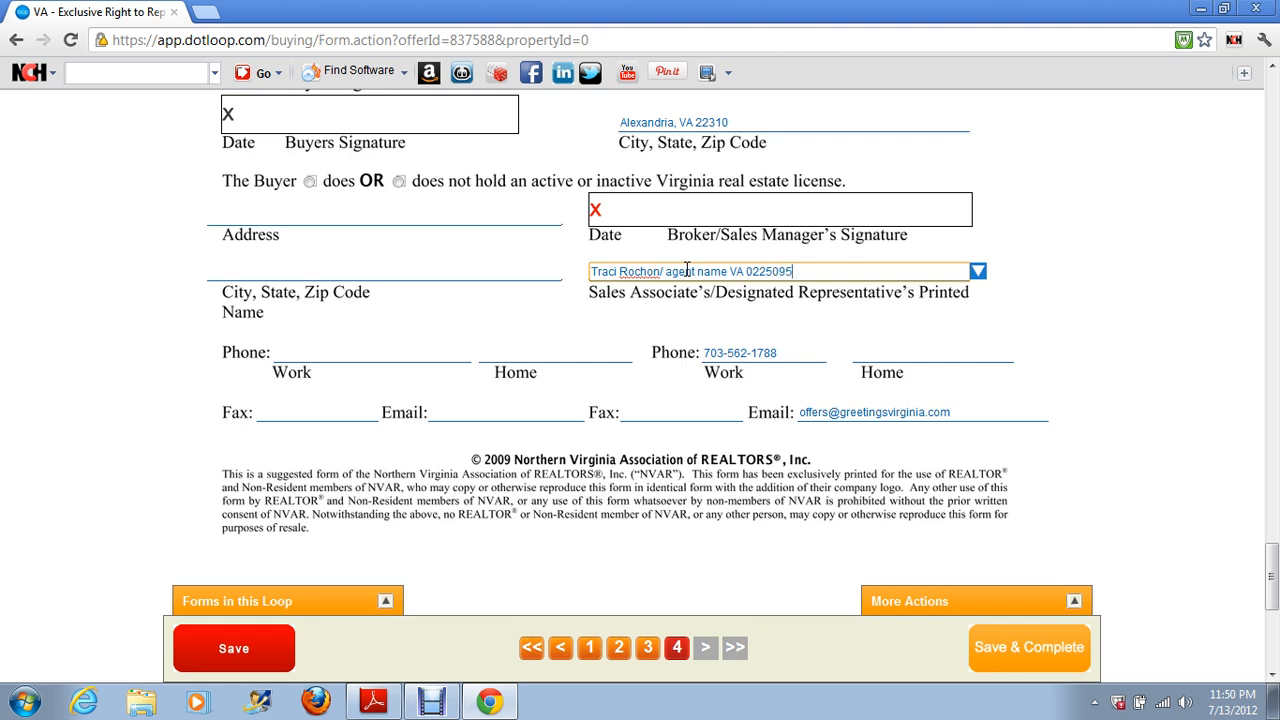
scroll(690, 288, "down", 1)
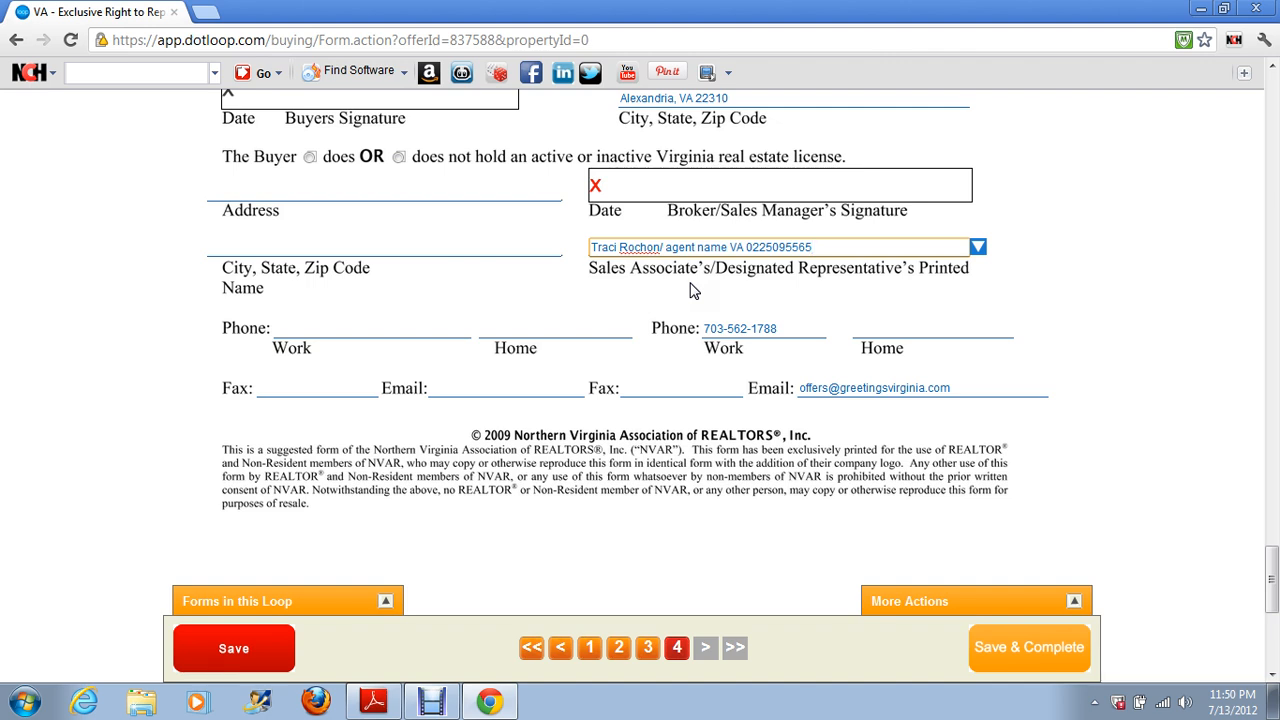
left_click(693, 290)
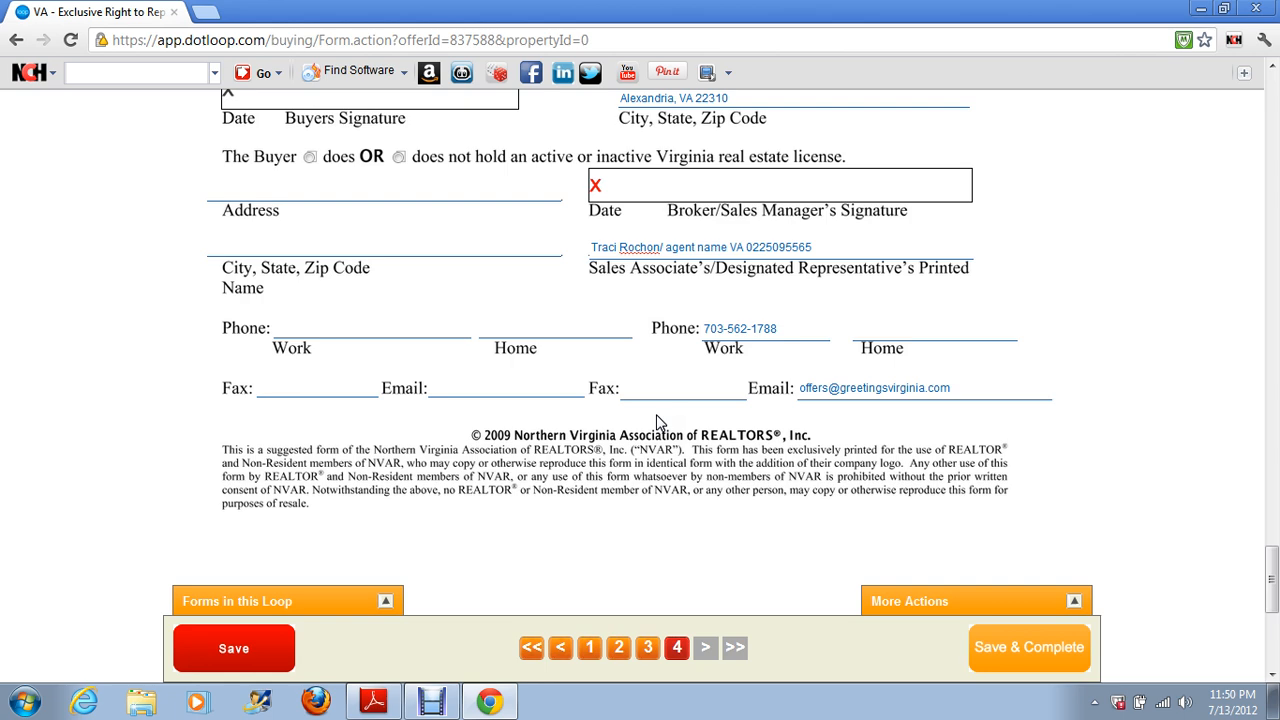
Save and complete the Exclusive Right to Represent Buyer Agreement, and continue to the next form in the loop
scroll(658, 423, "down", 5)
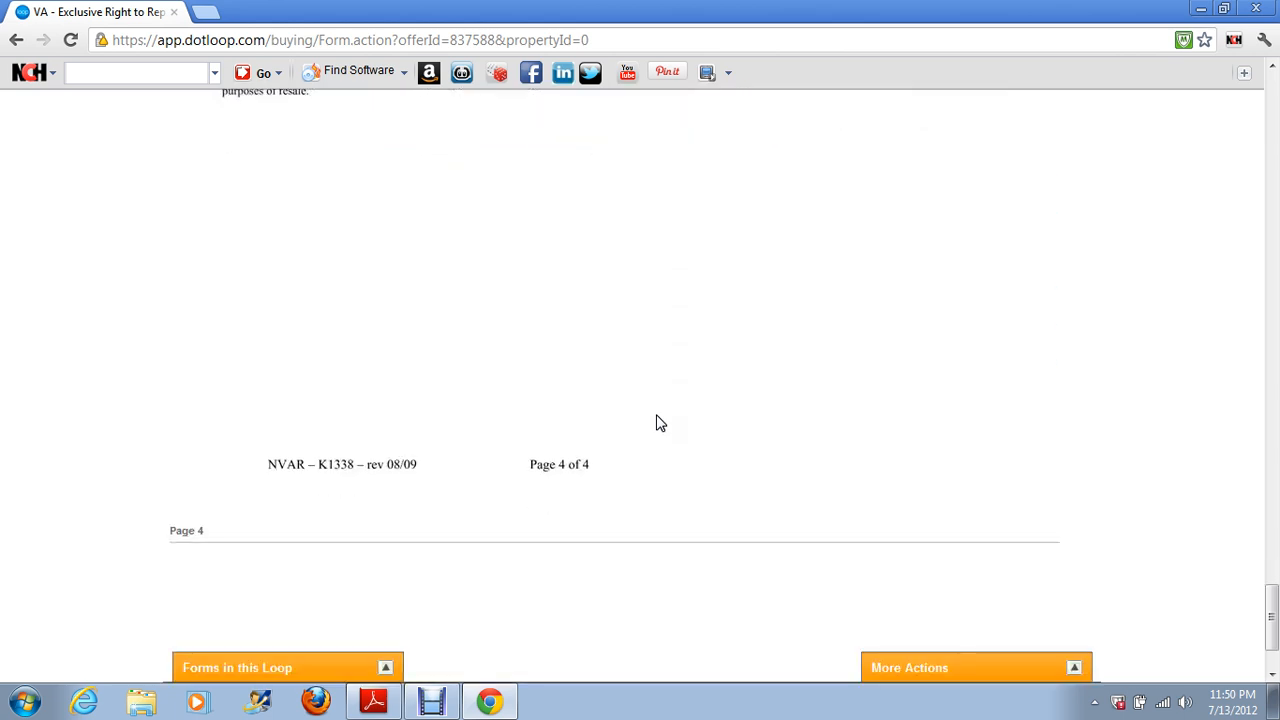
scroll(658, 423, "down", 2)
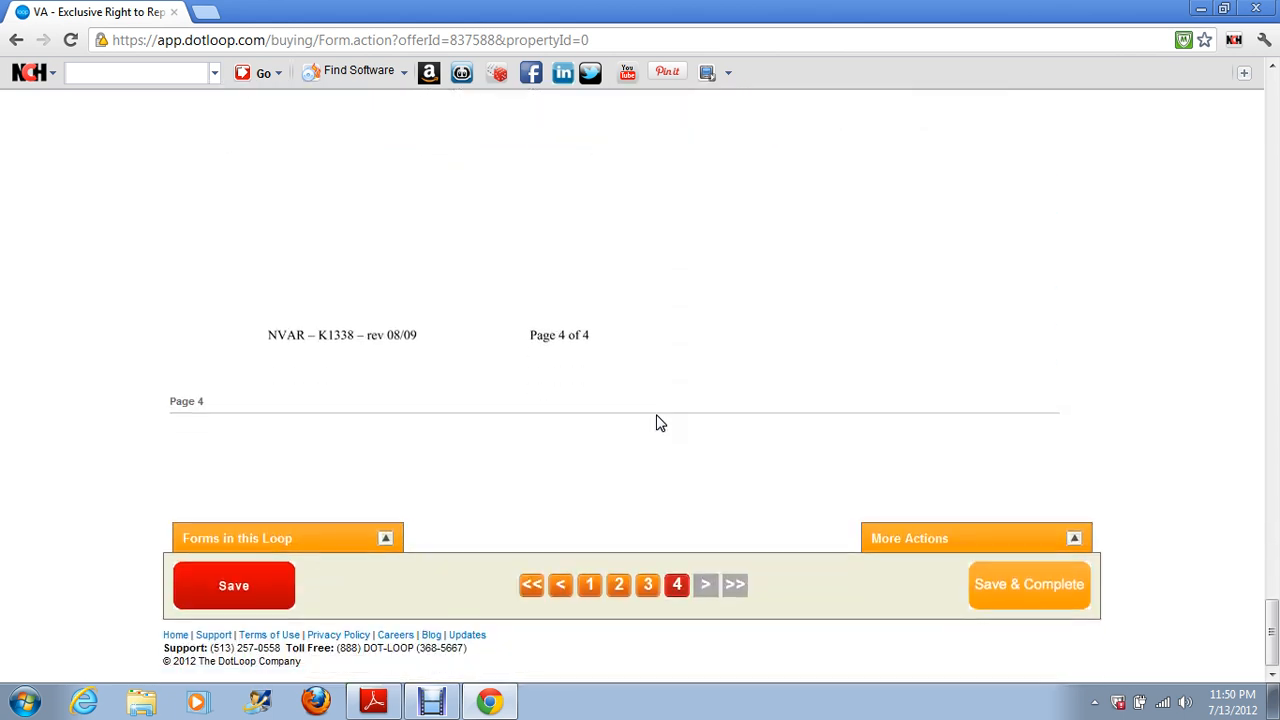
left_click(1020, 589)
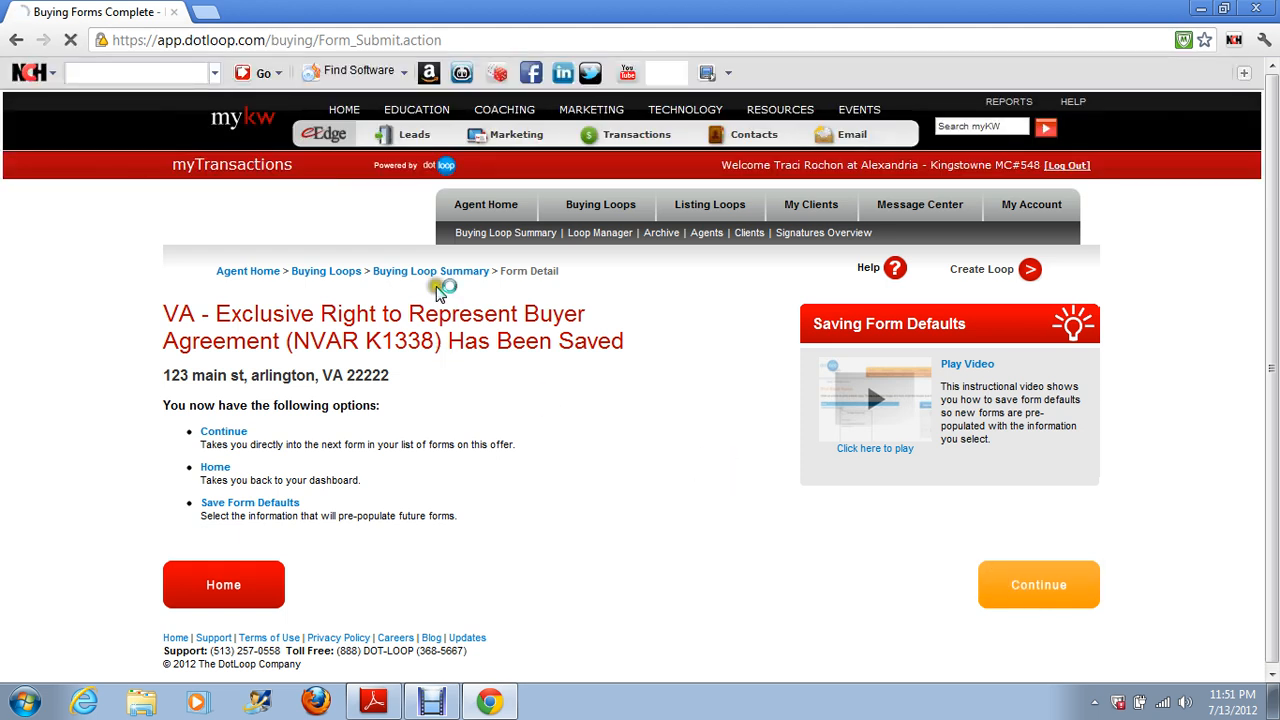
left_click(1020, 594)
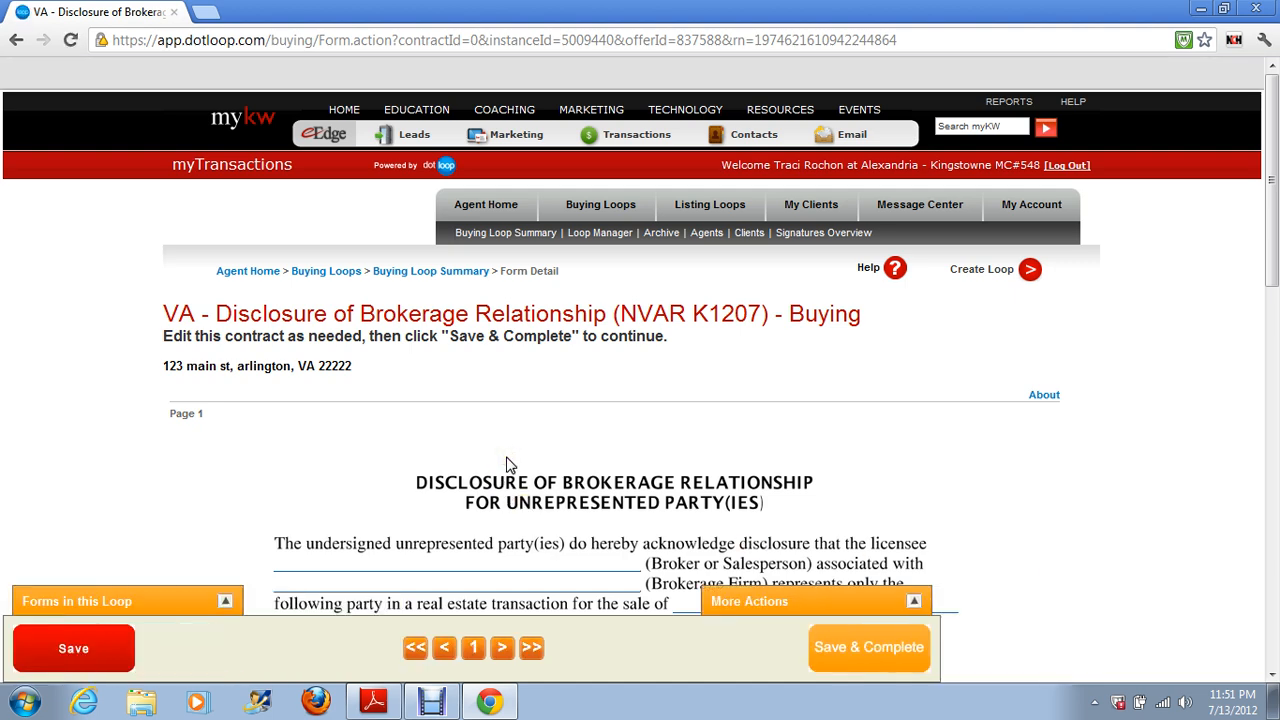
Review the party, property and signature fields of the Disclosure of Brokerage Relationship form and save it
scroll(506, 464, "down", 3)
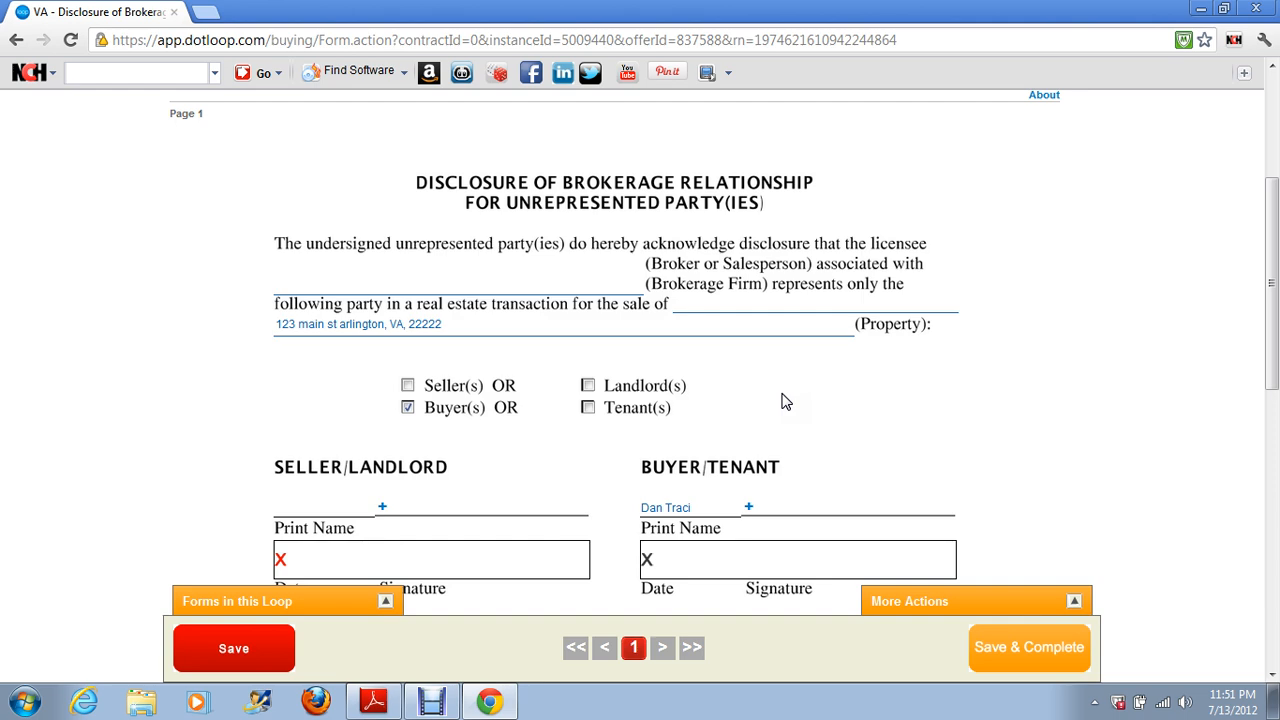
scroll(600, 375, "up", 1)
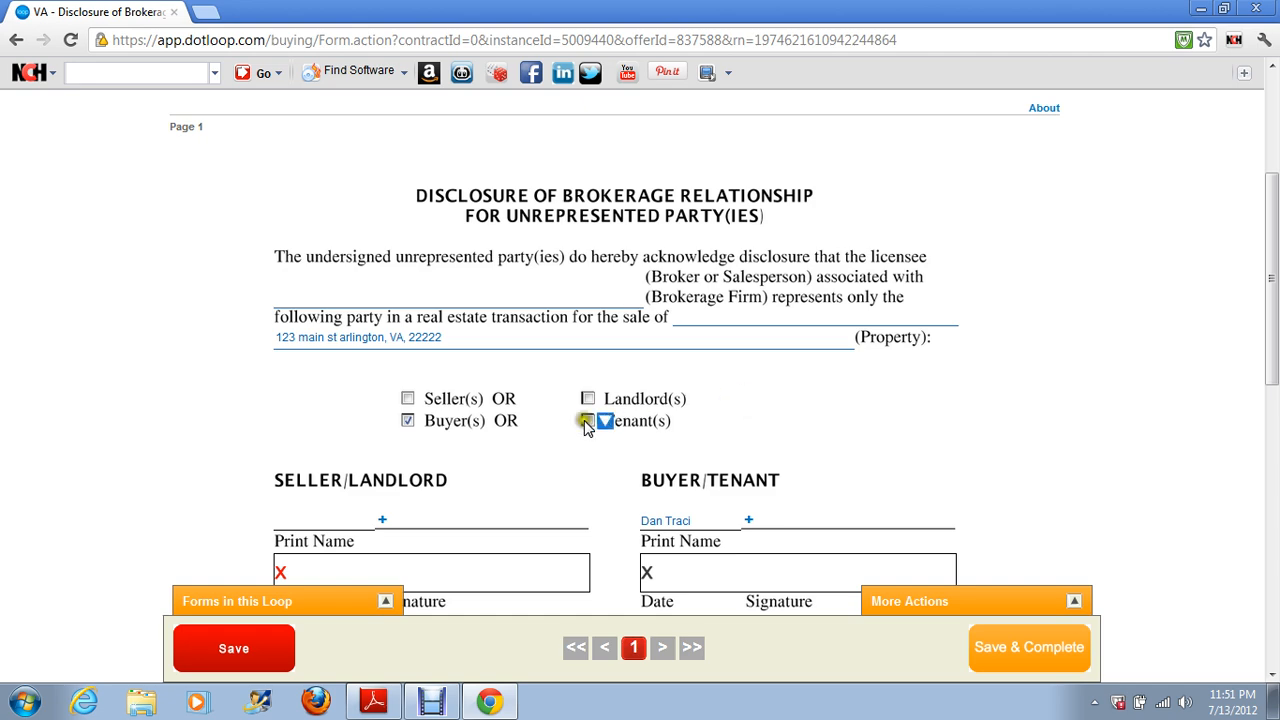
left_click(706, 530)
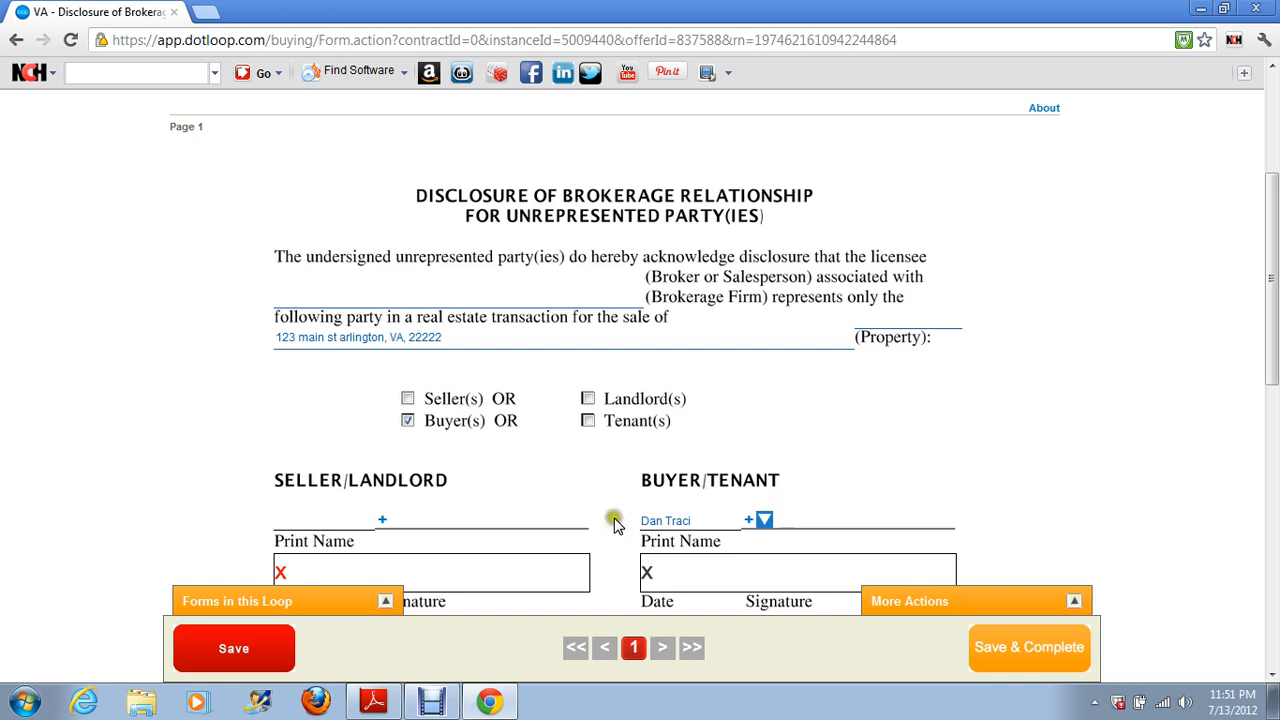
left_click(226, 652)
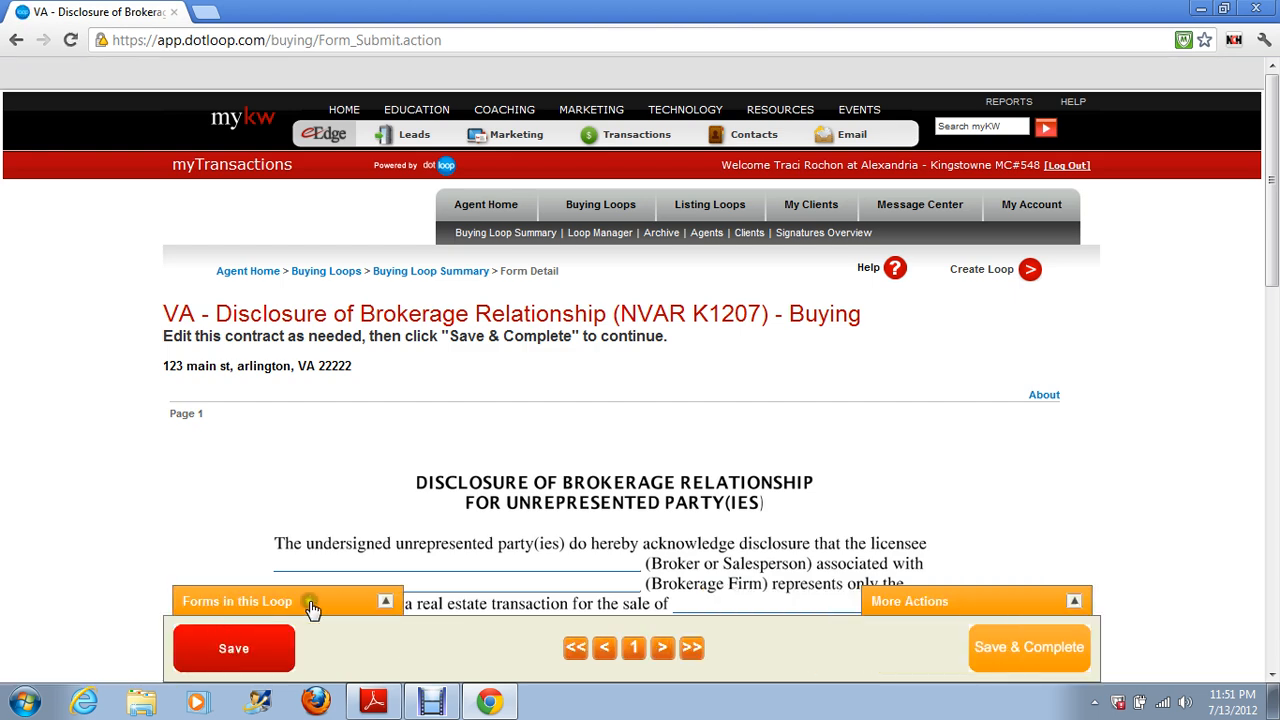
Open the VA - Short Sale Information for Purchasers form (VAR 600G) from this loop, review it, and save it as complete
left_click(386, 602)
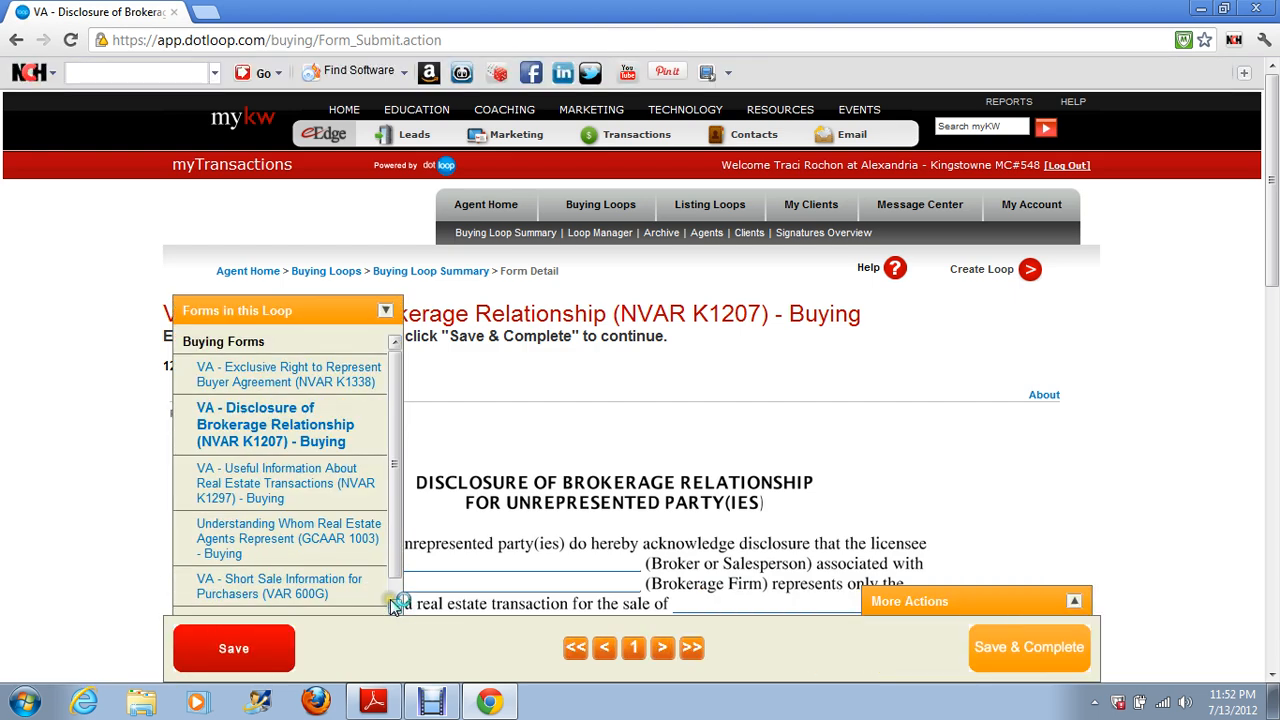
left_click(236, 584)
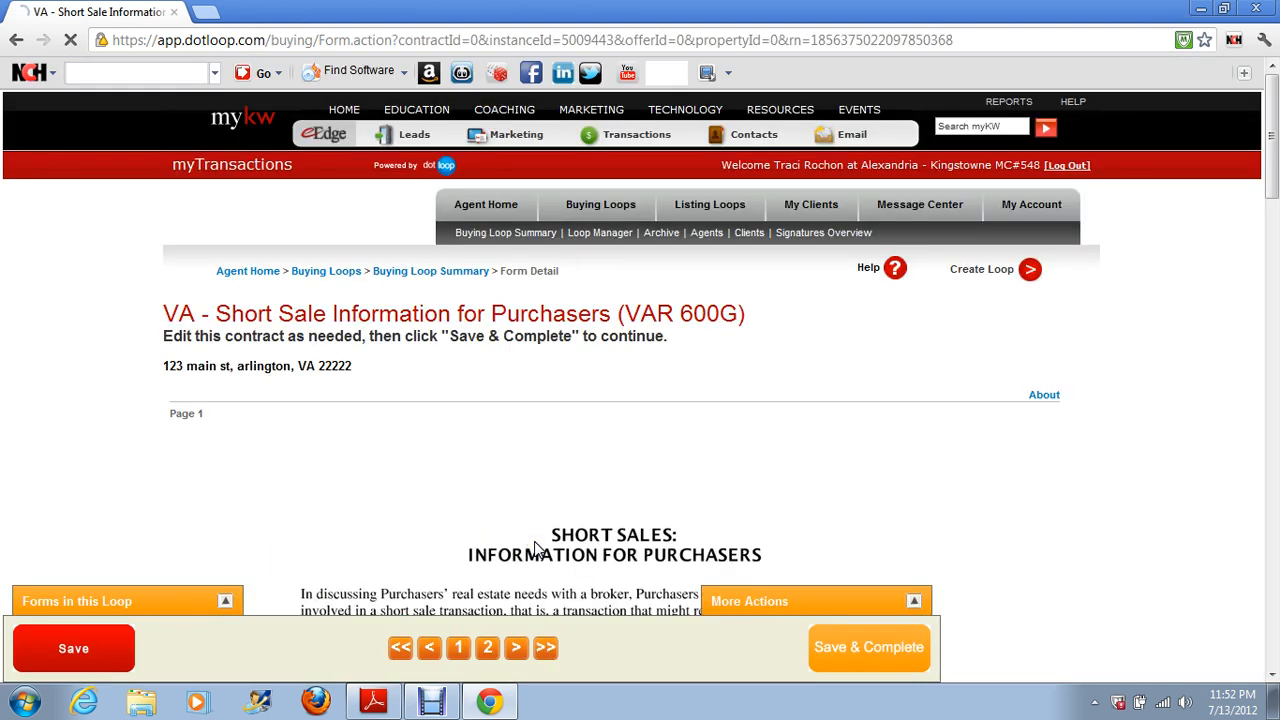
scroll(535, 548, "down", 5)
scroll(535, 548, "down", 10)
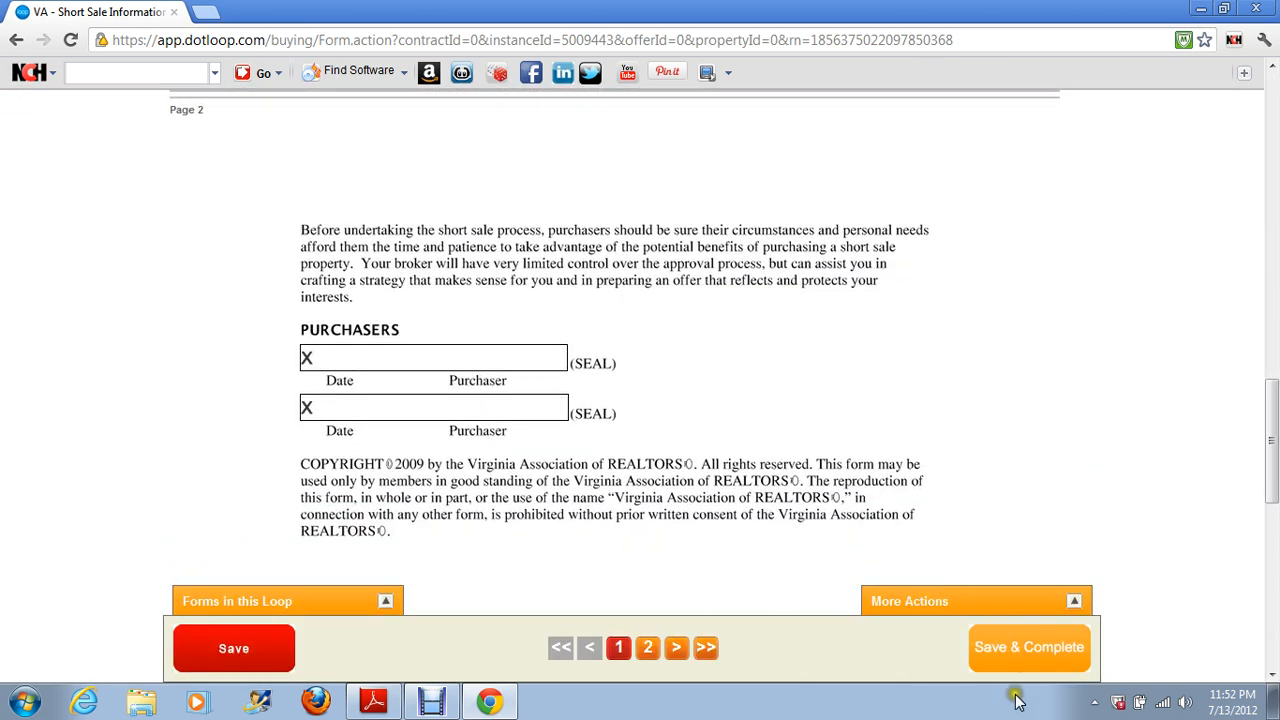
left_click(1040, 650)
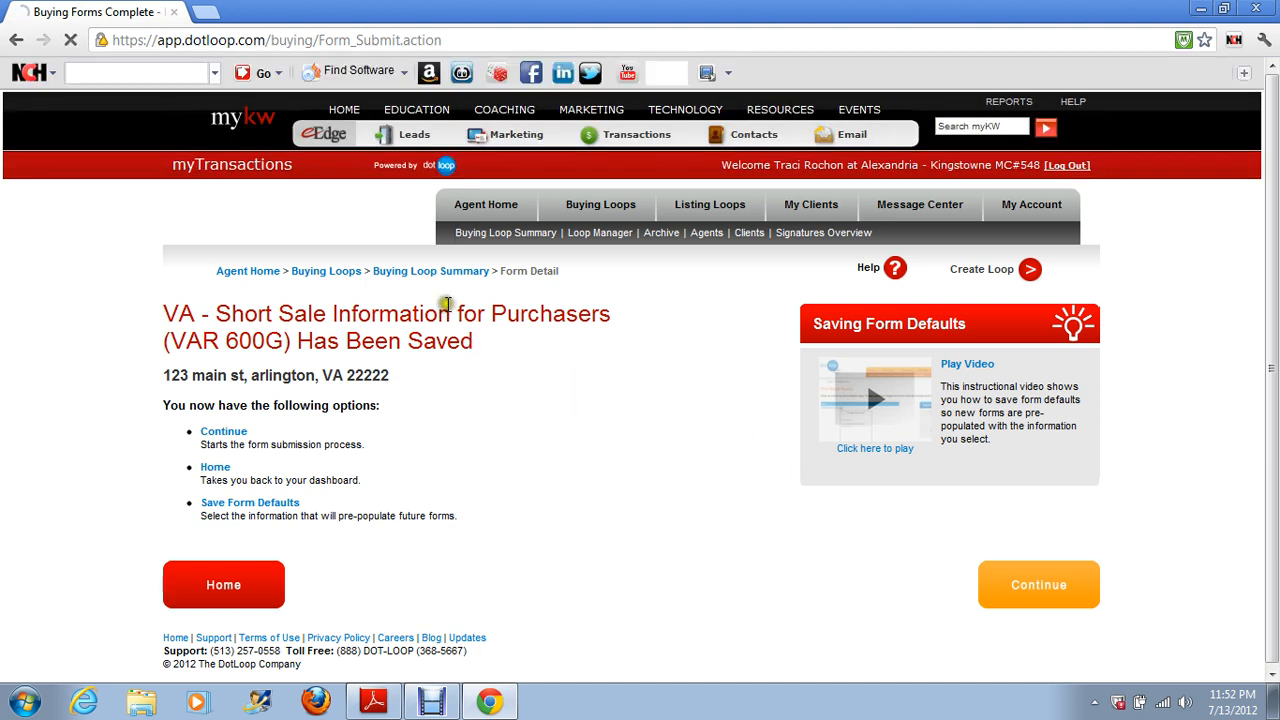
From the Buying Loop Summary, open the form library for adding forms to the loop and look through the VA forms
left_click(420, 275)
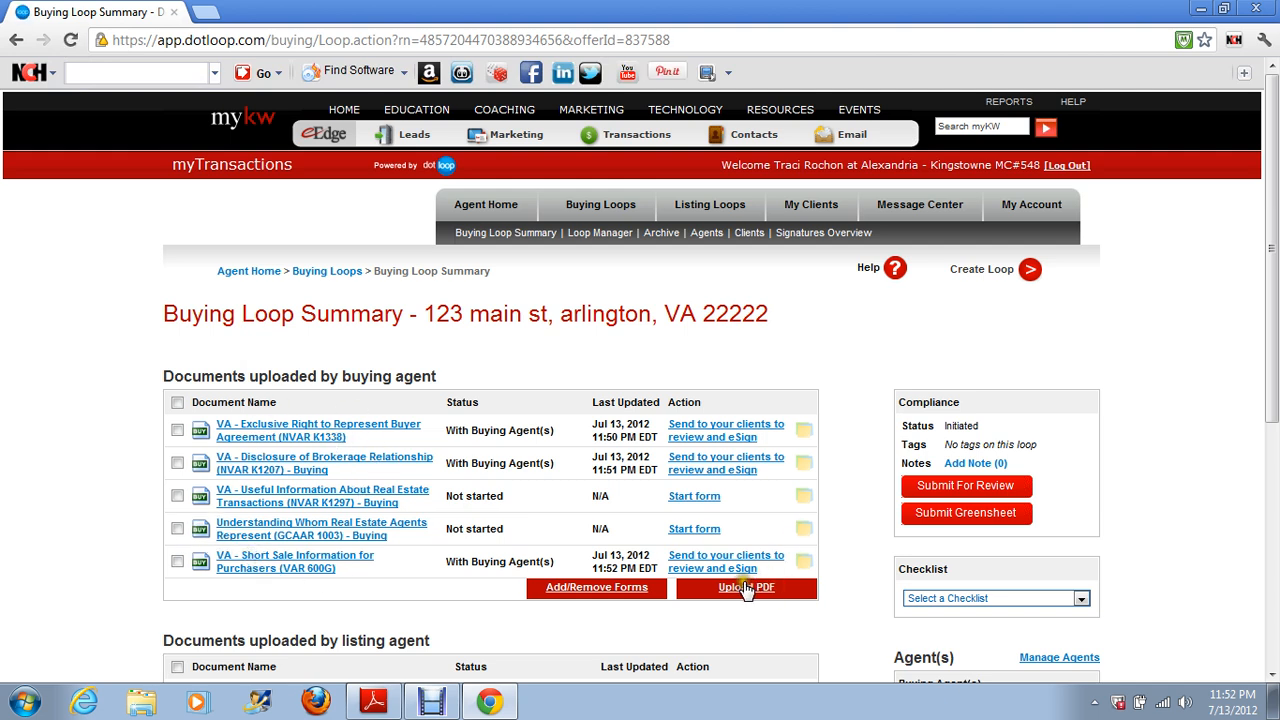
left_click(584, 594)
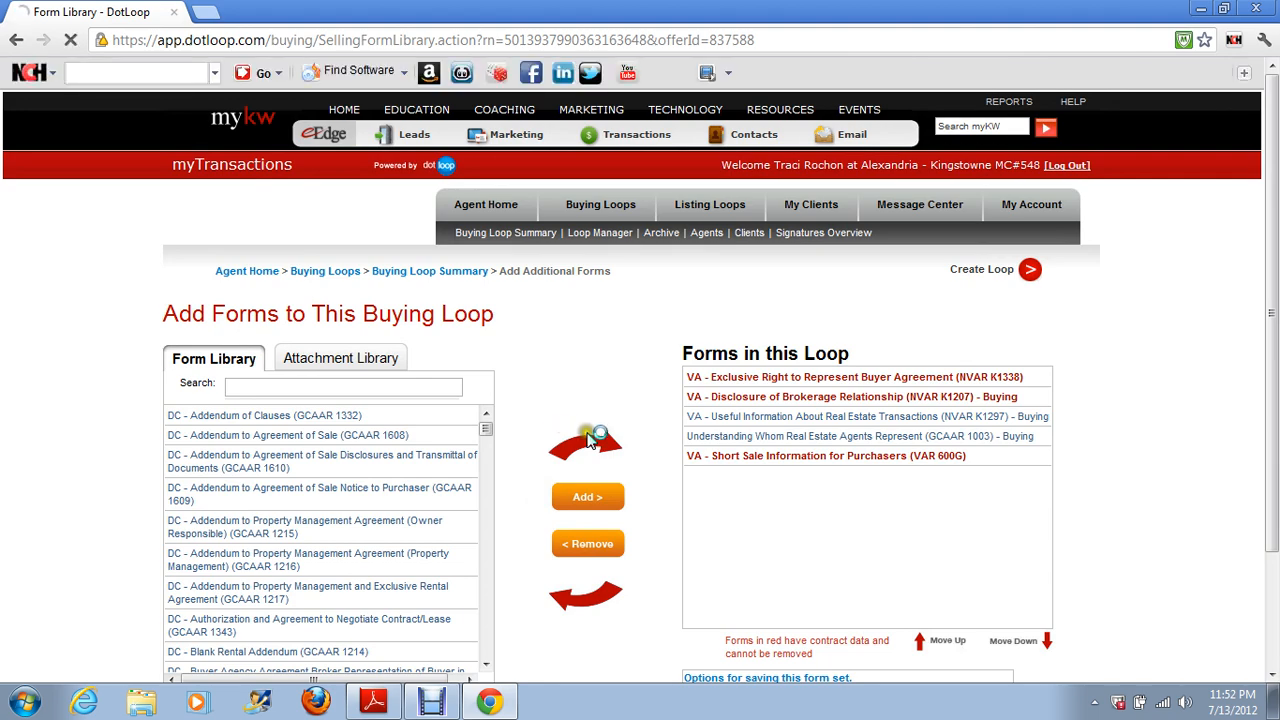
left_click_drag(485, 428, 487, 677)
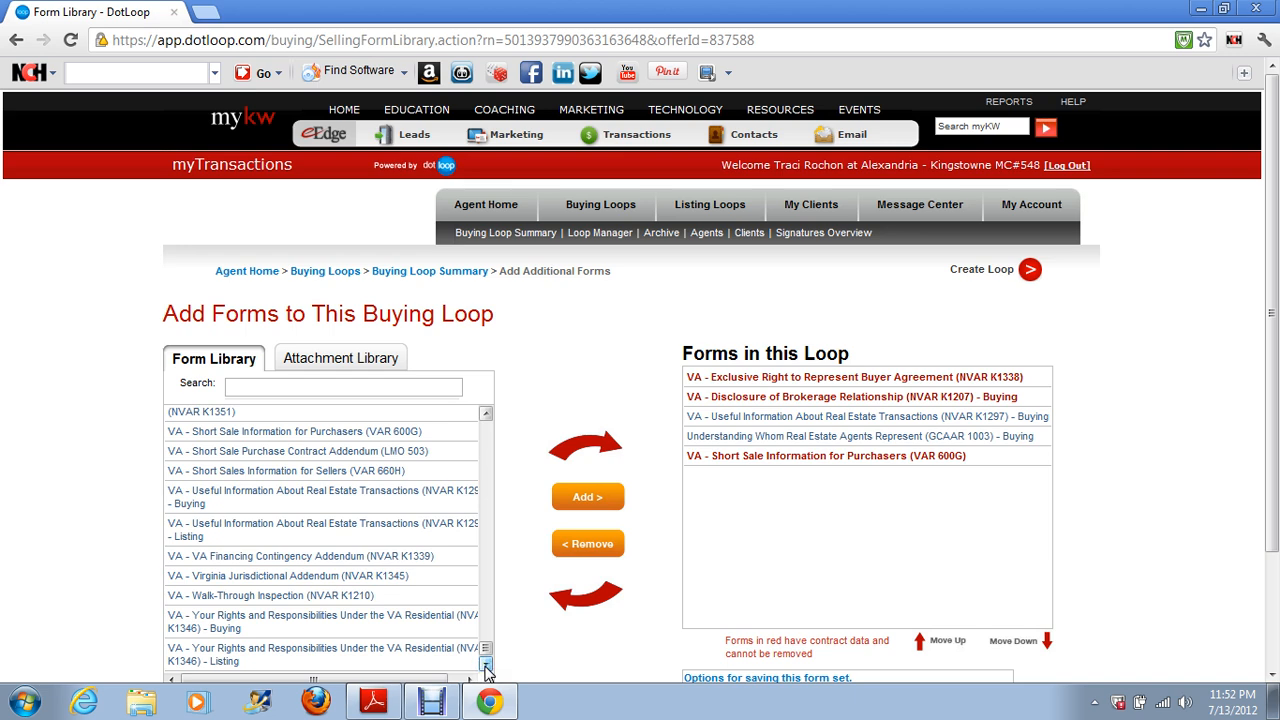
mouse_move(242, 588)
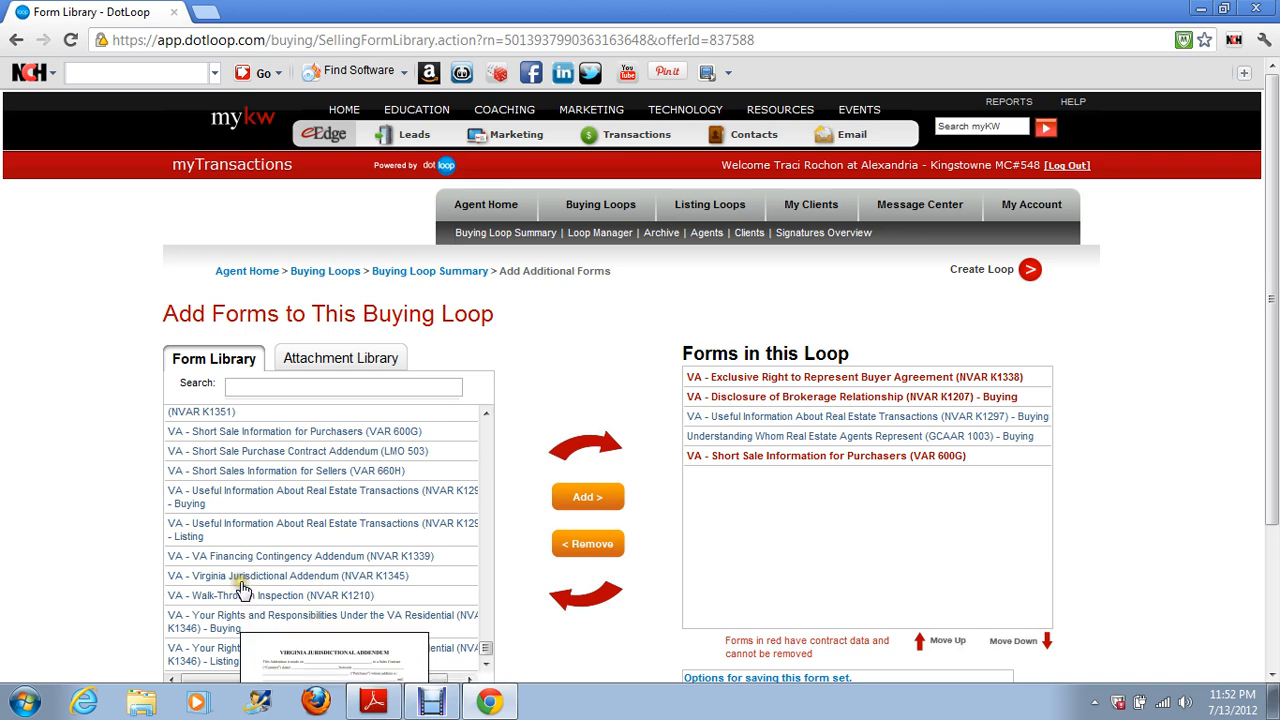
left_click(485, 416)
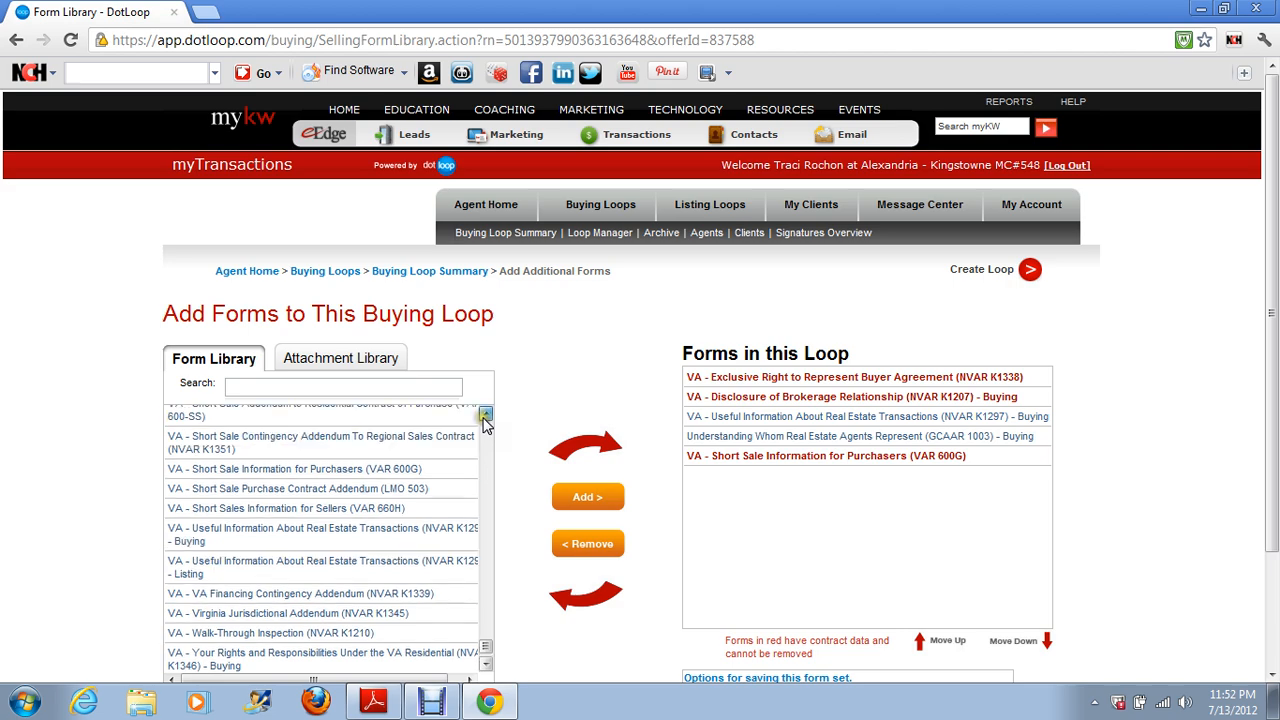
left_click_drag(485, 416, 485, 416)
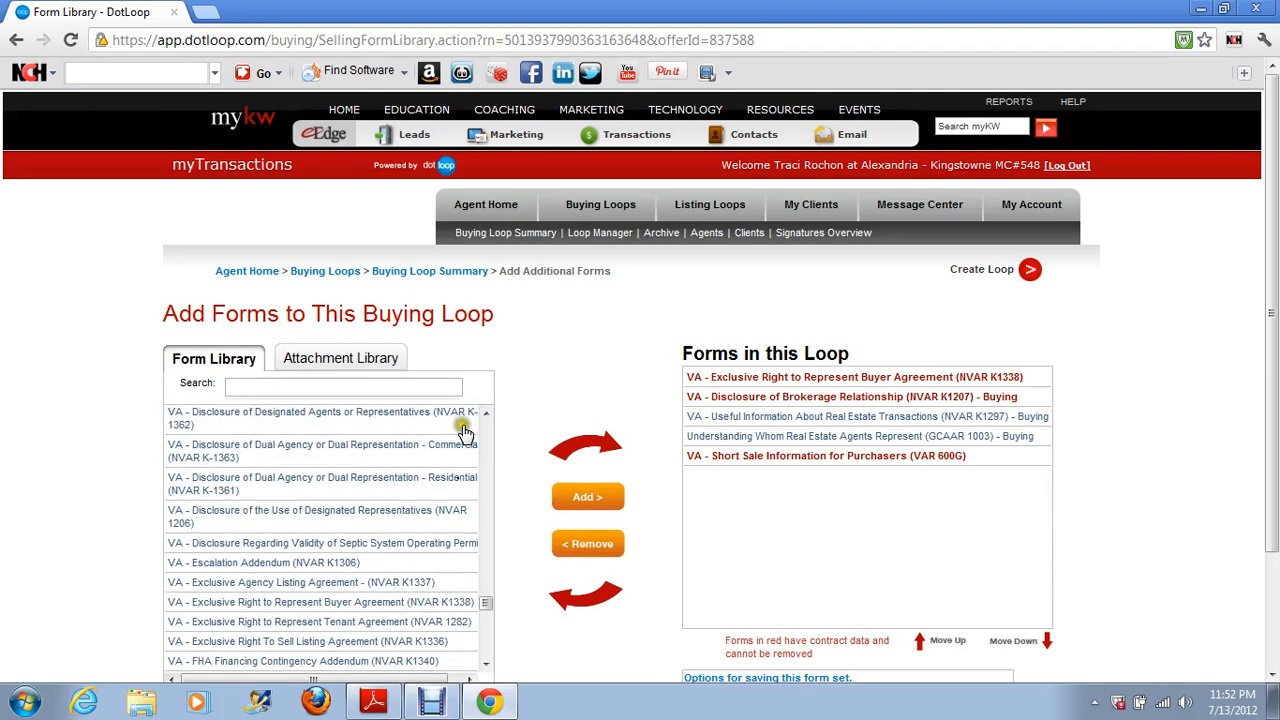
mouse_move(380, 488)
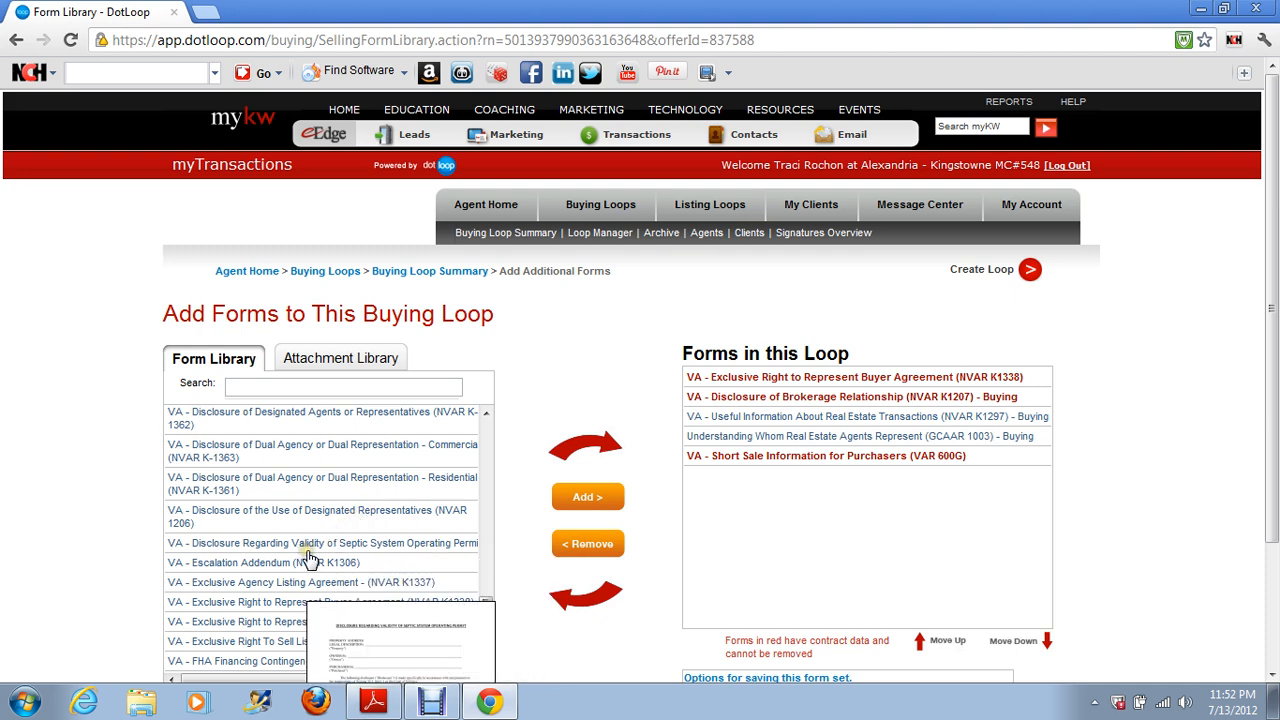
mouse_move(343, 447)
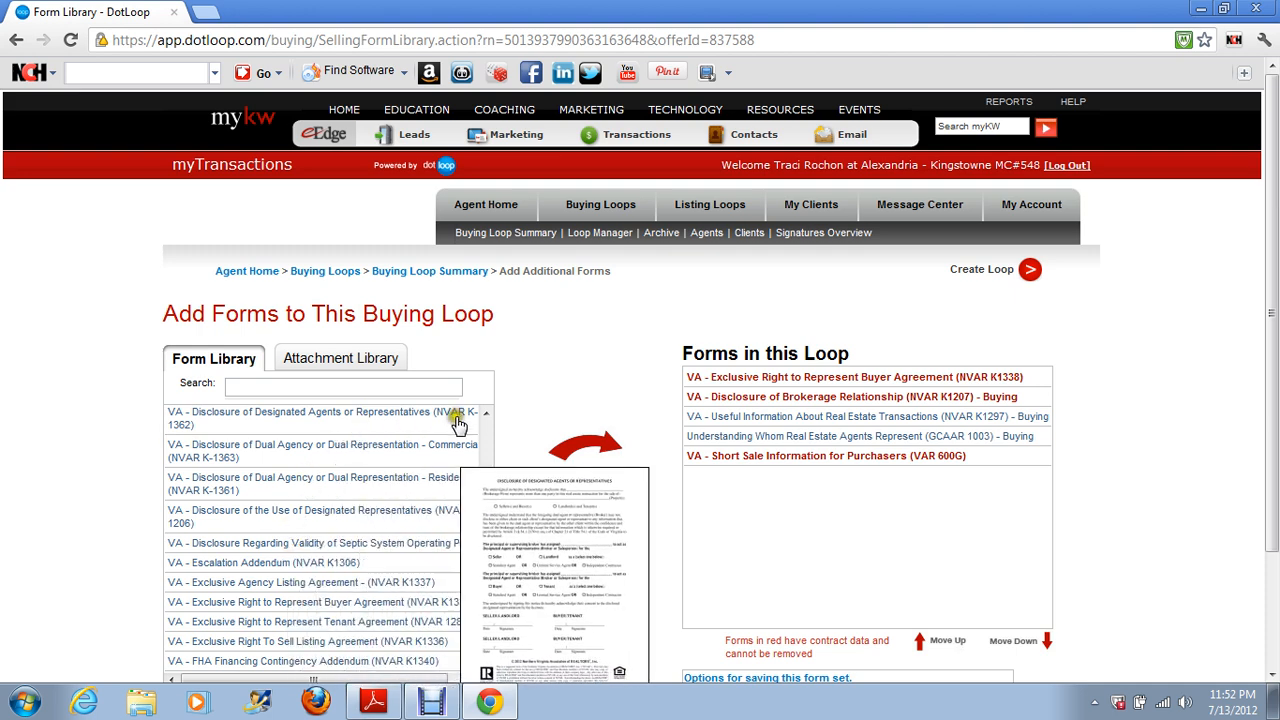
left_click(485, 413)
left_click(485, 414)
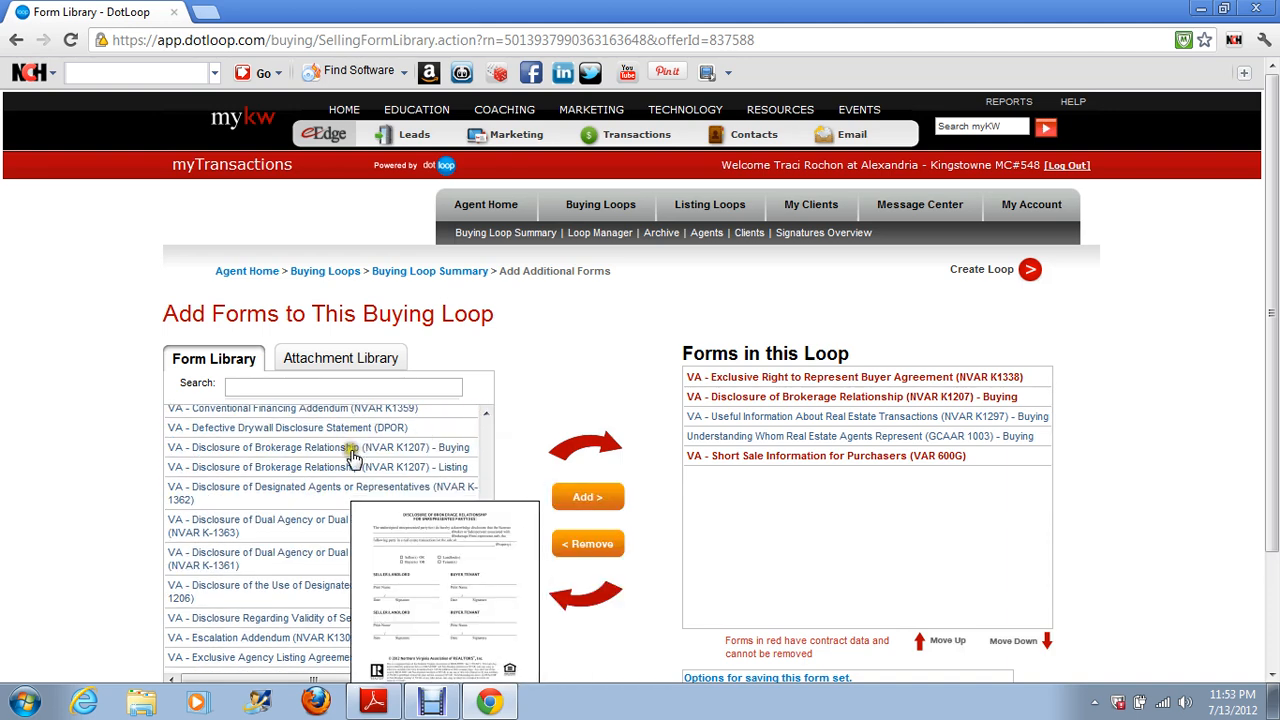
Search the form library for "team" and choose to wait for the unresponsive page
left_click(320, 388)
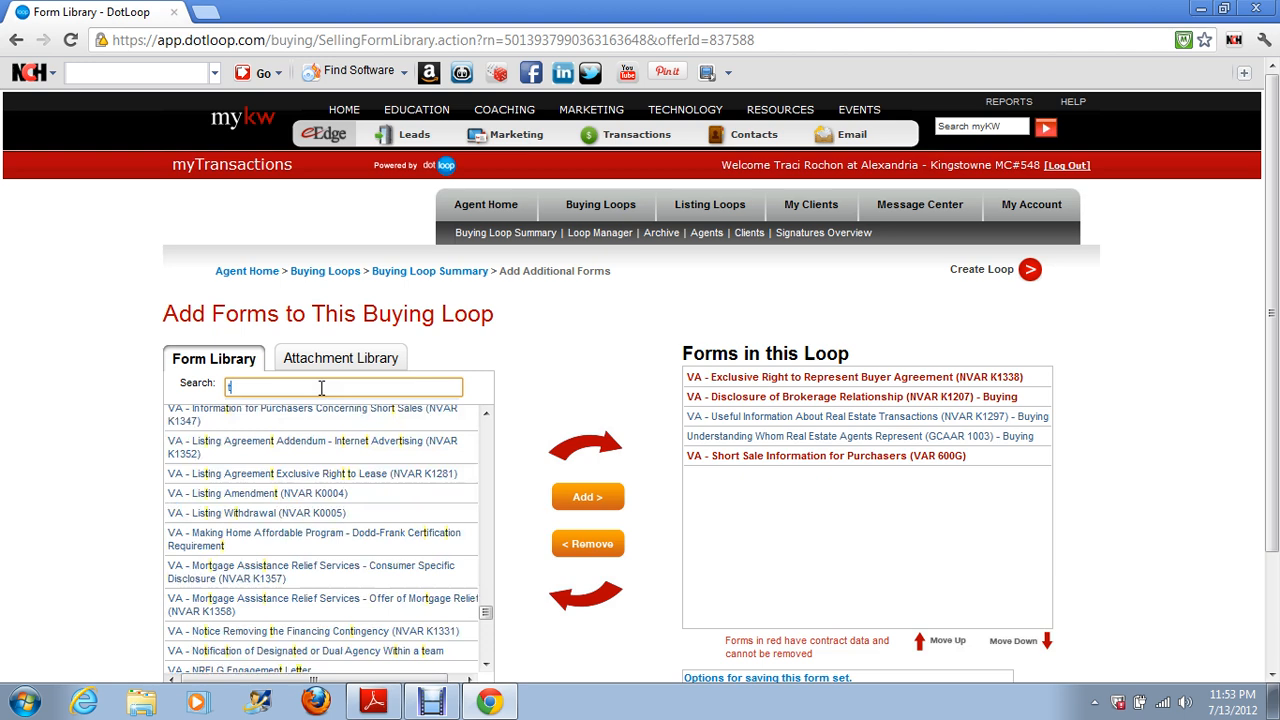
type("team")
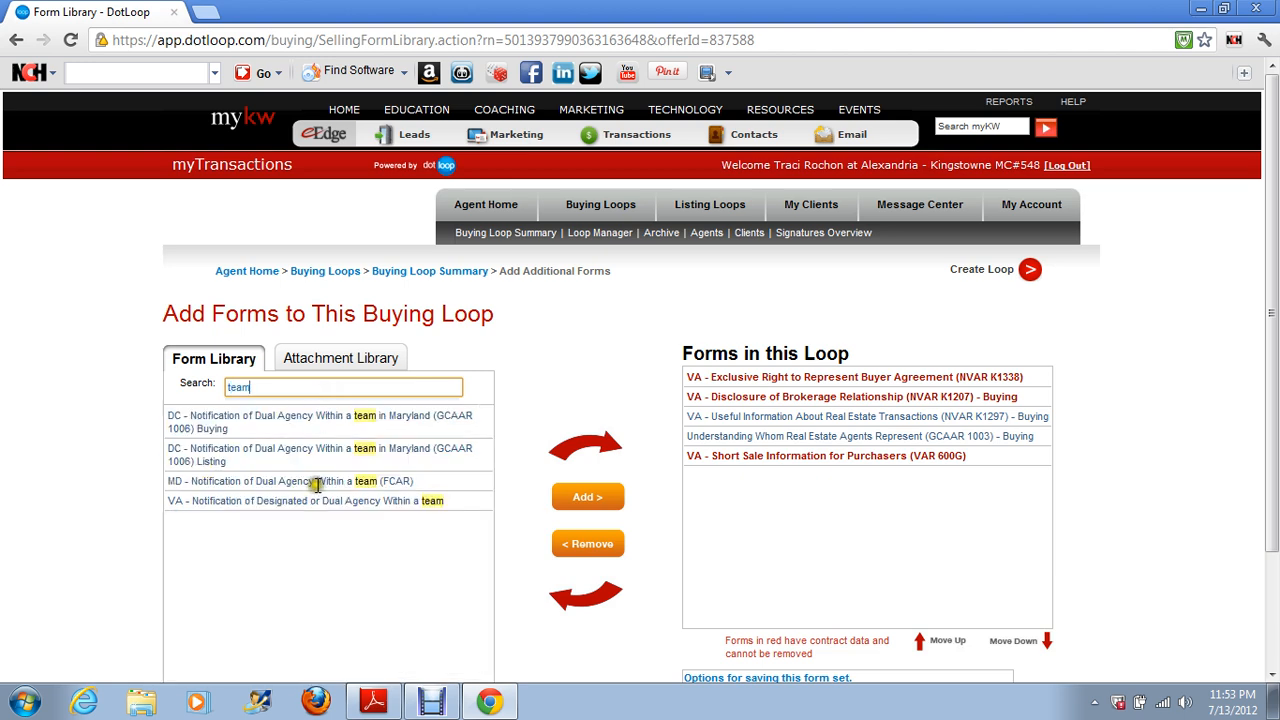
type("e")
left_click(791, 286)
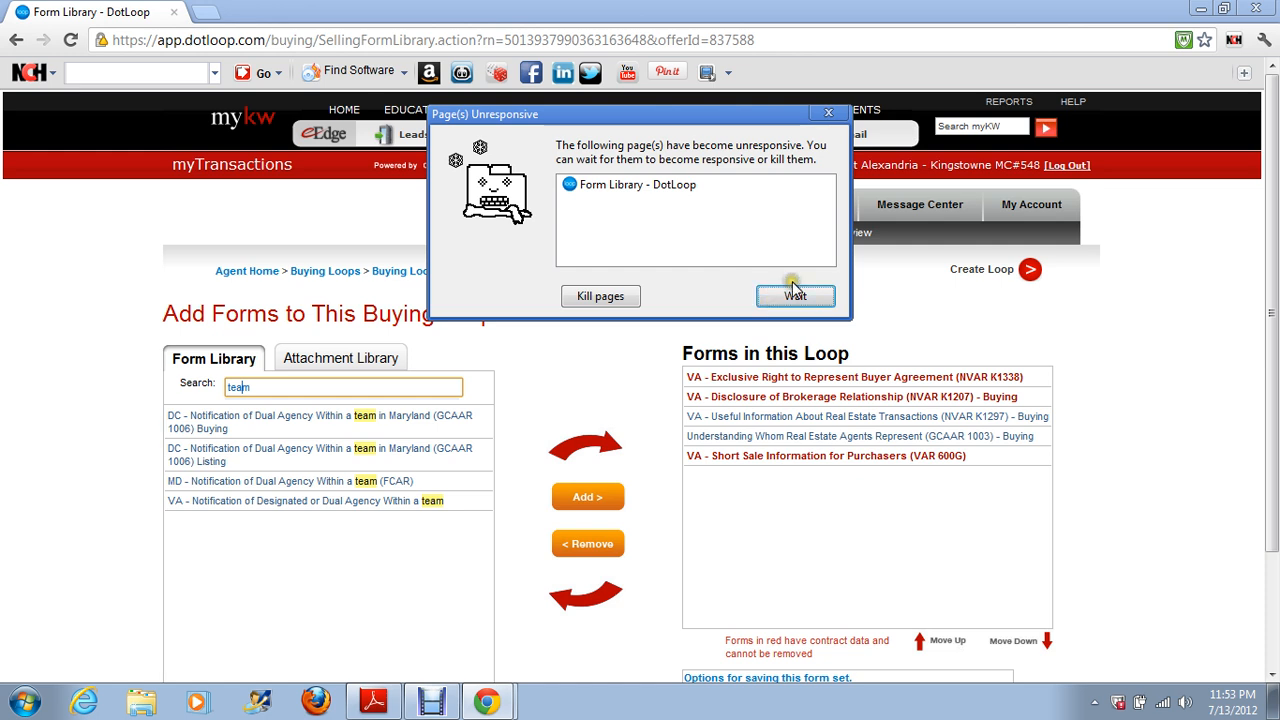